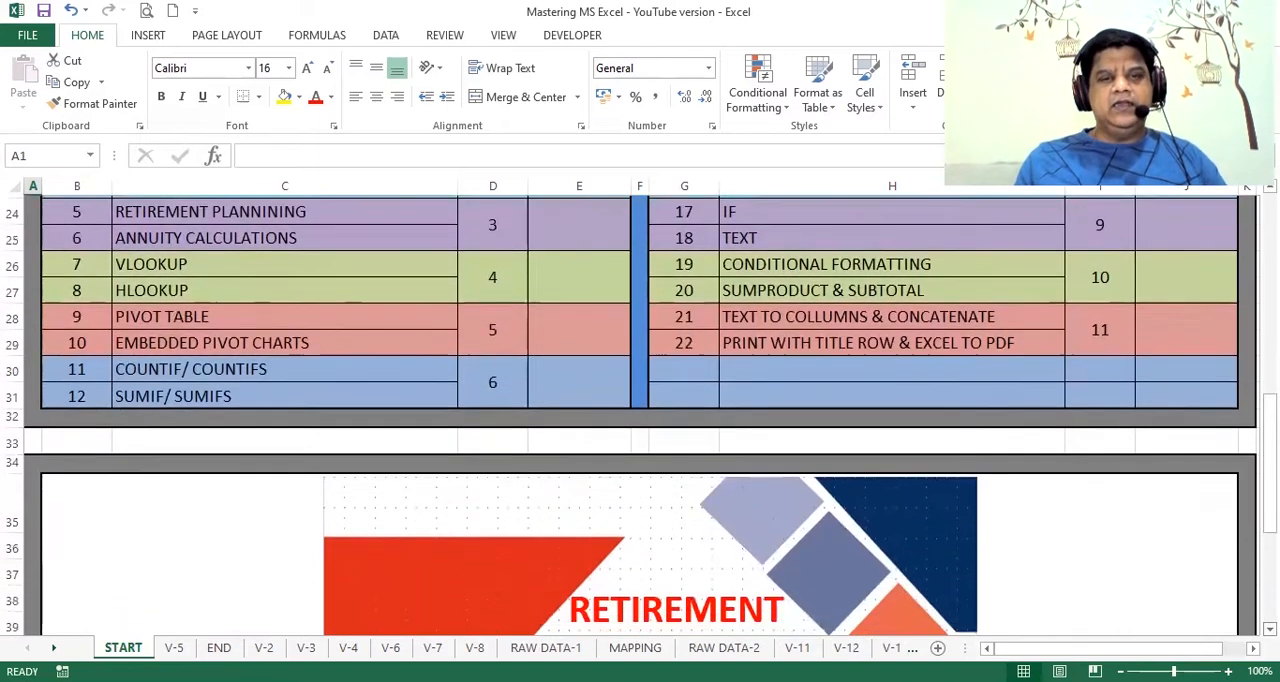
scroll(640, 415, down, 1)
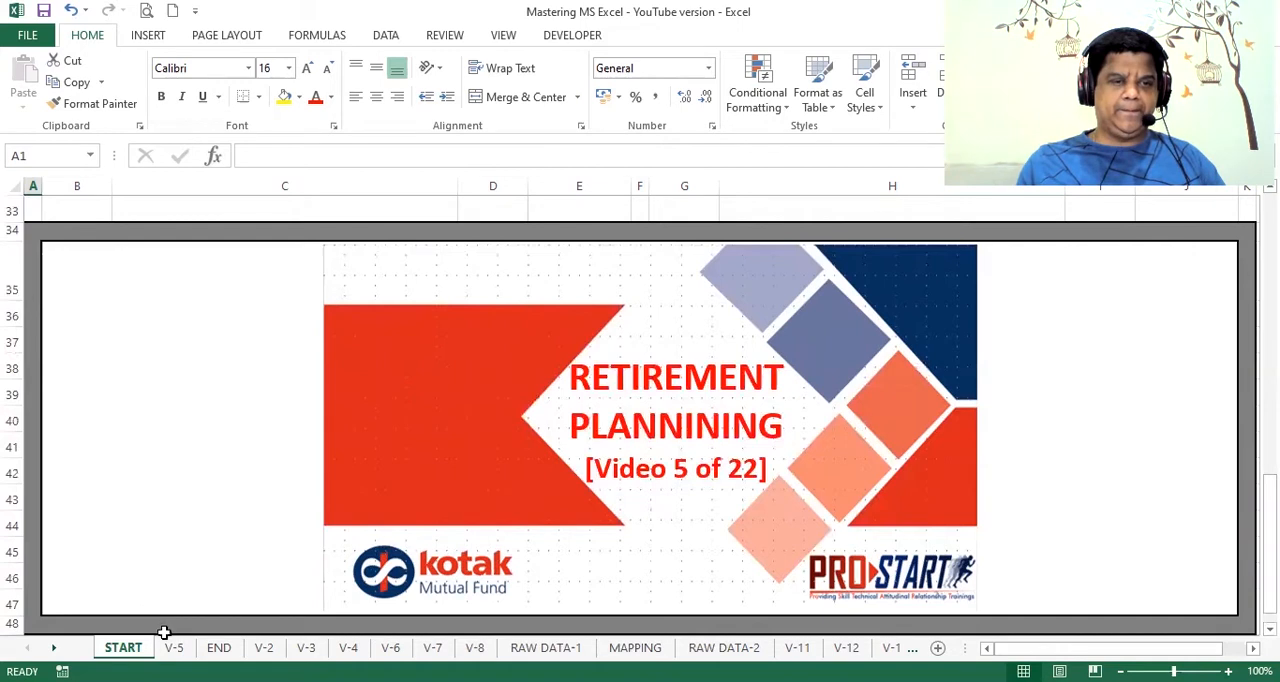
Step: Open the V-5 sheet and review the given PV, NPER and RATE inputs and the sample FV formula in C5:C9
click(174, 648)
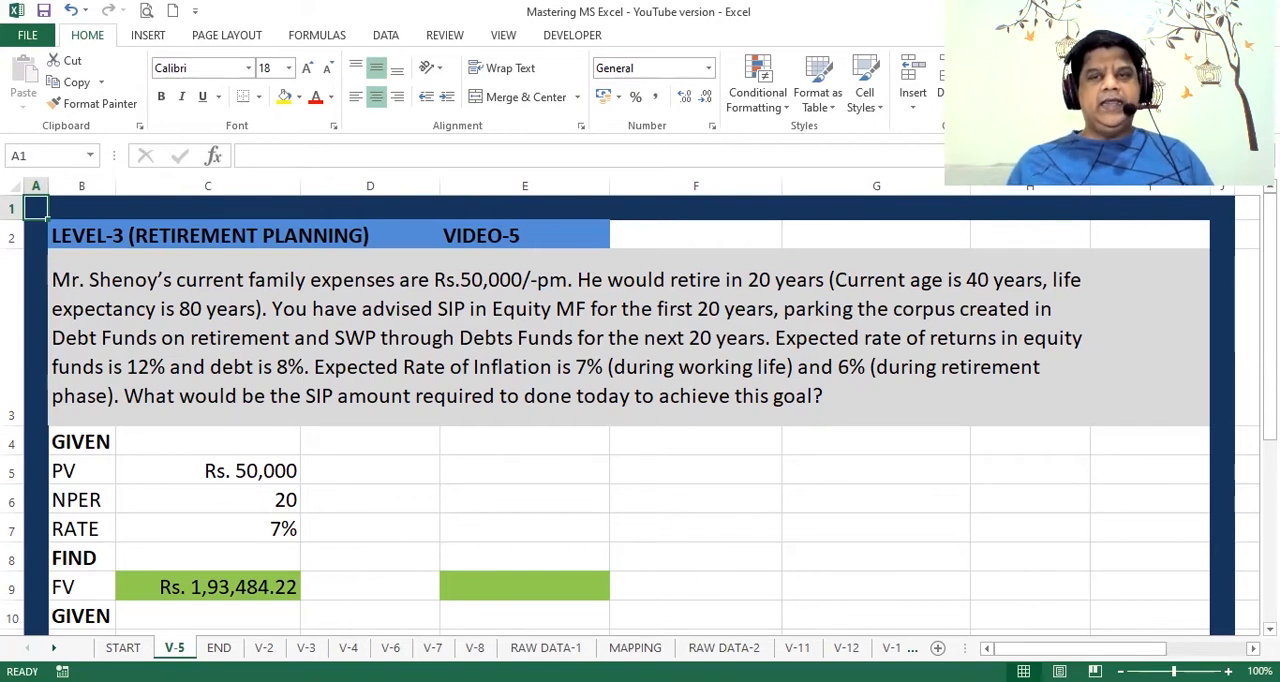
click(282, 471)
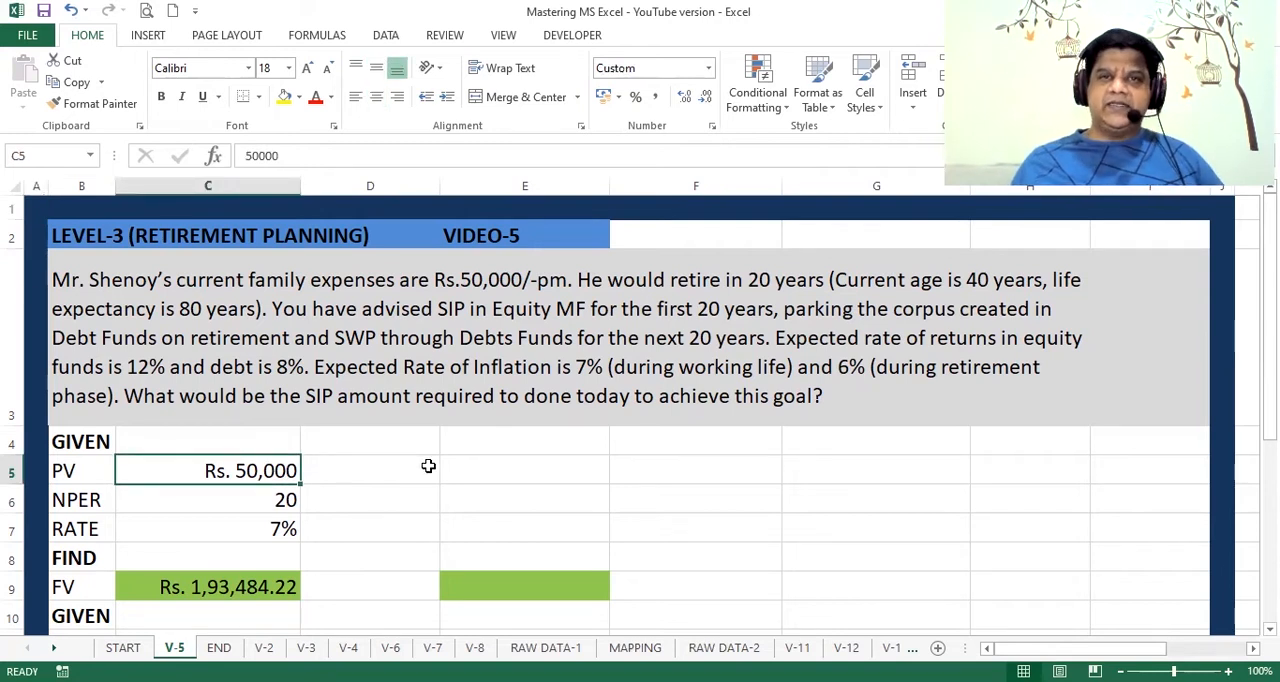
key(Down)
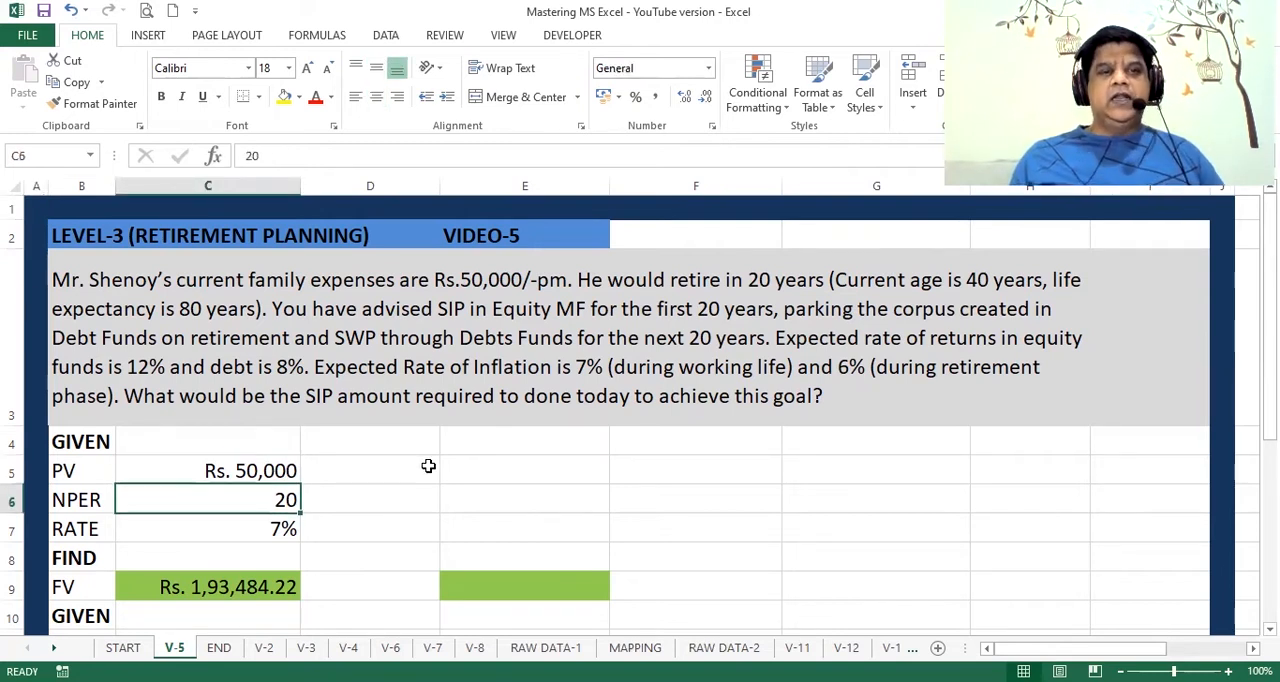
key(Down)
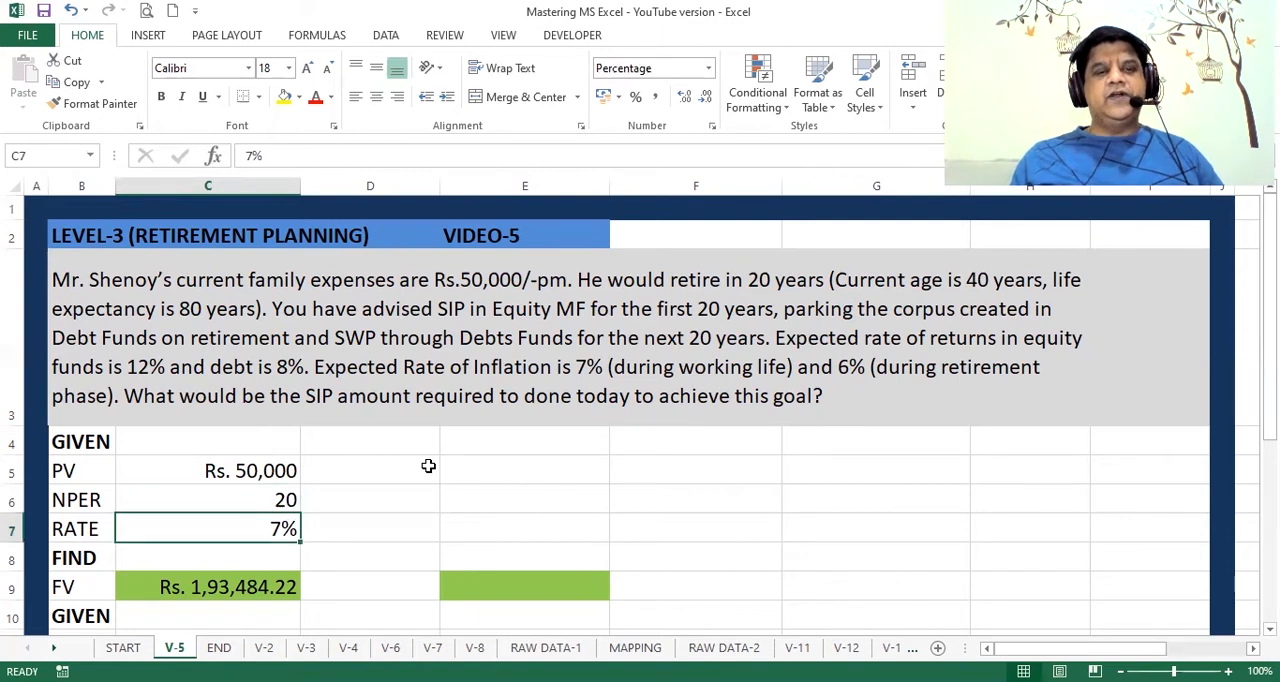
key(Down)
key(Down)
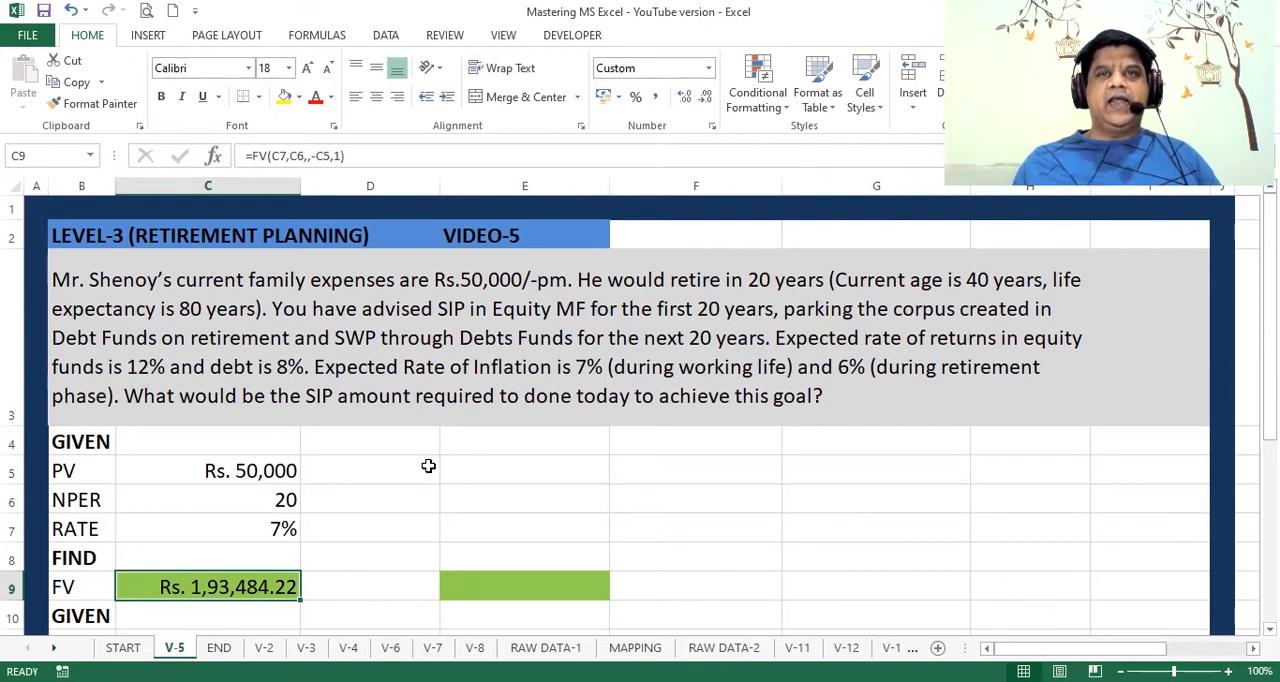
Step: Start an FV function in E9 with the rate from C7 and the number of periods from C6
key(Right)
key(Right)
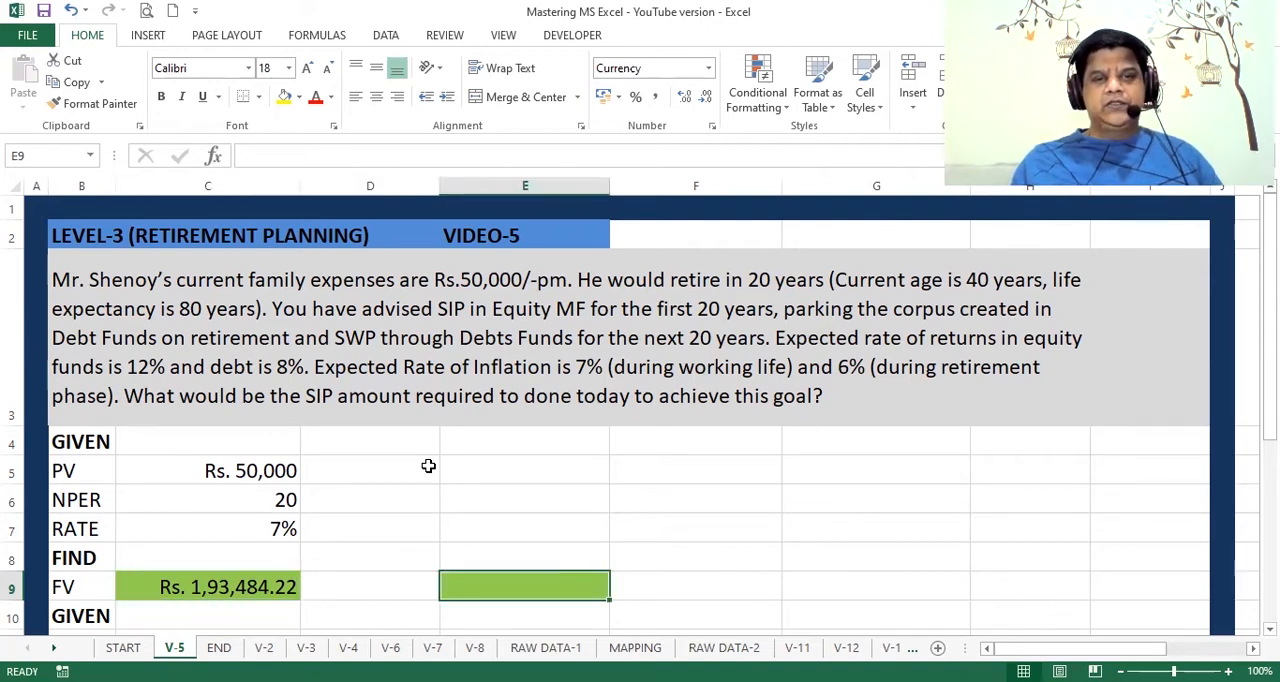
text(=)
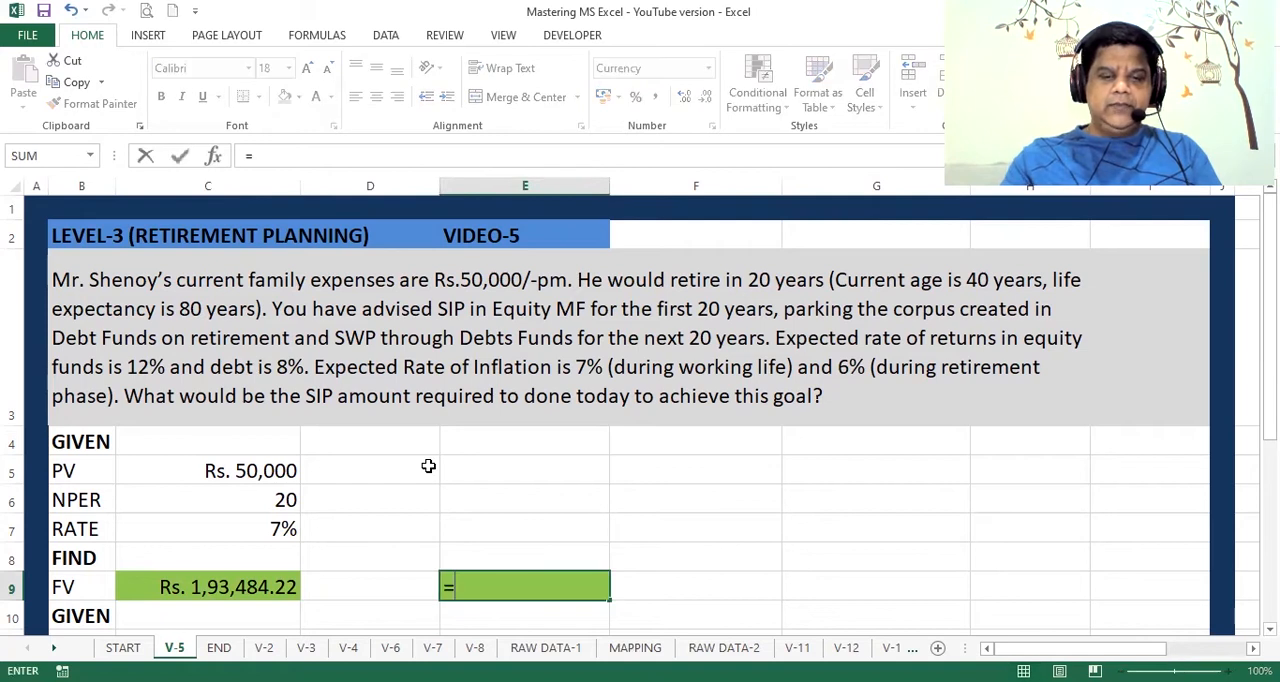
text(fv()
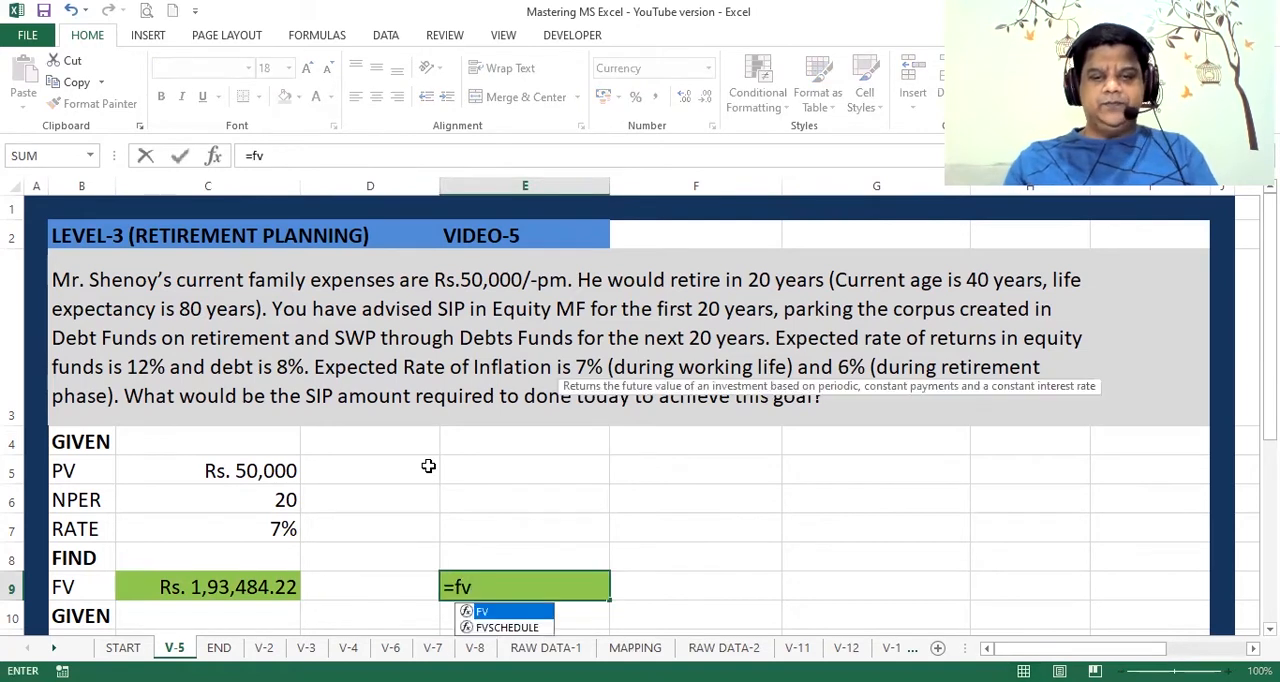
click(213, 156)
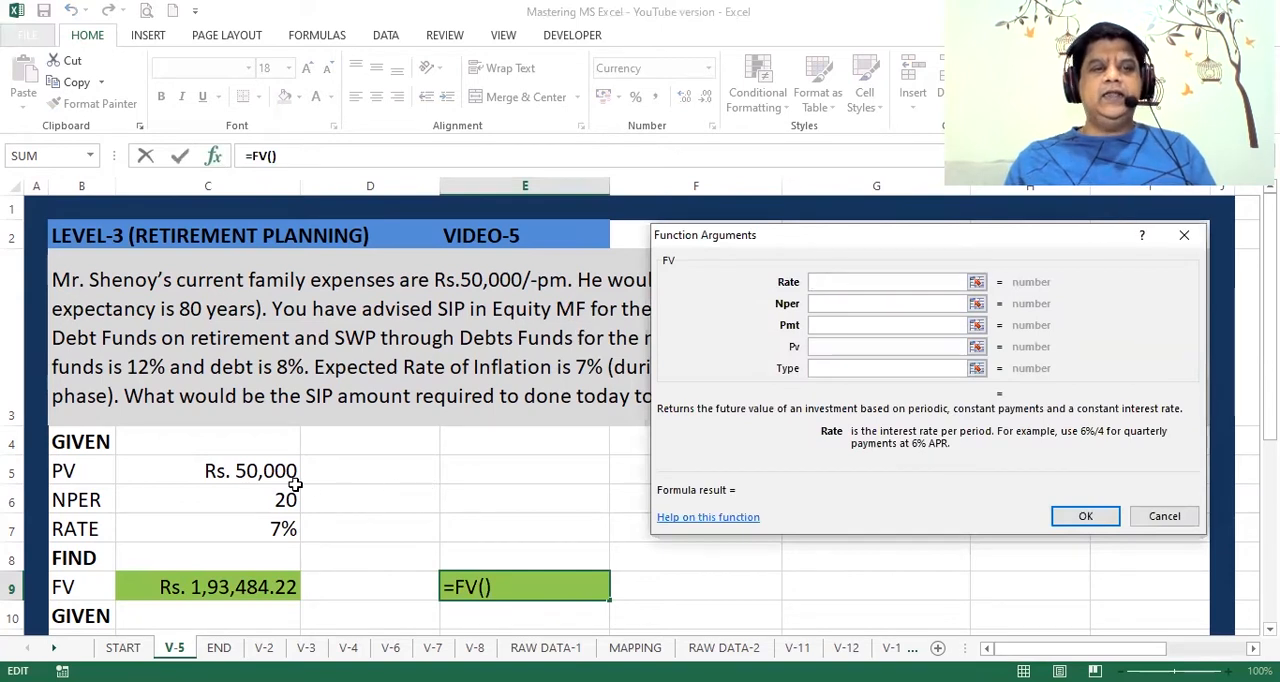
click(275, 530)
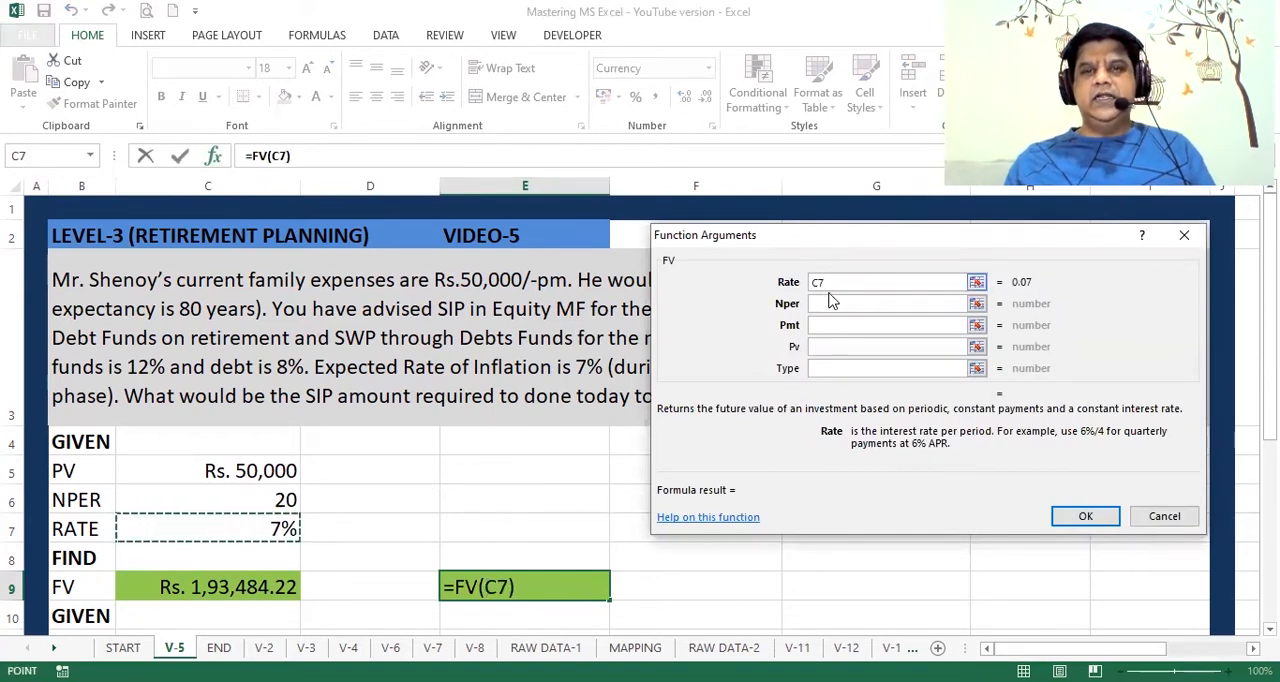
click(830, 303)
click(287, 506)
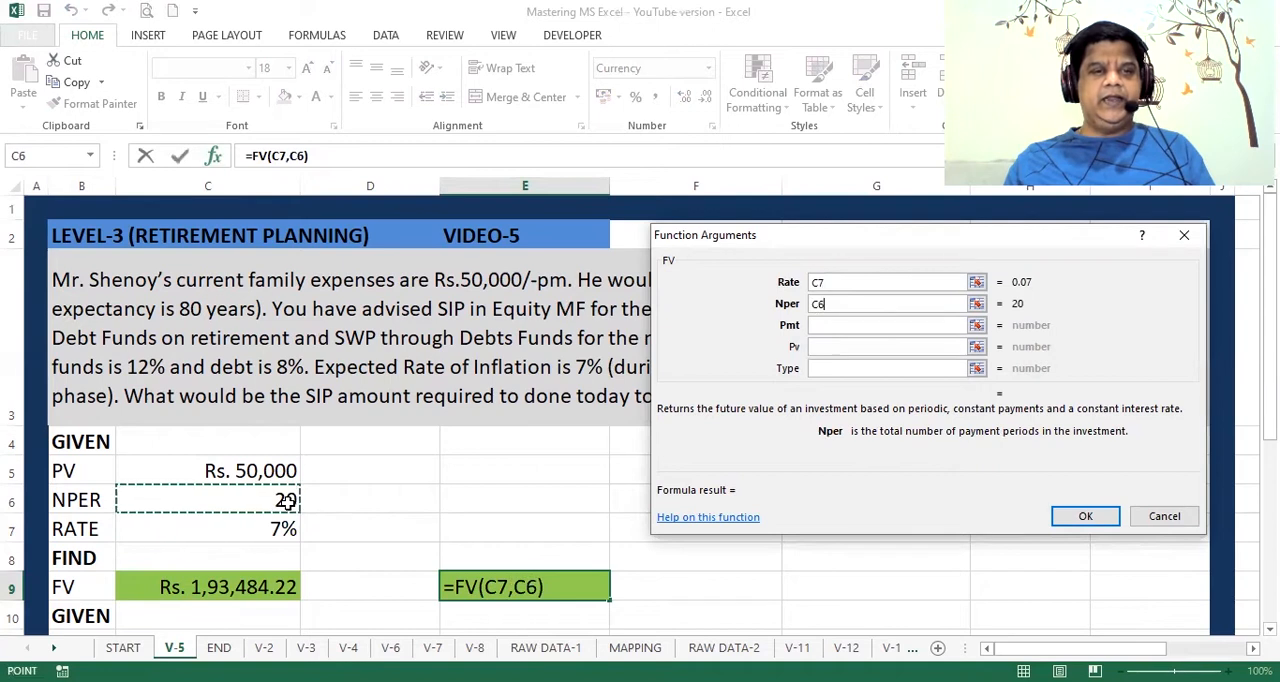
Step: Complete the FV function in E9 with present value -C5 and type 1, leaving the payment empty
click(816, 346)
click(287, 470)
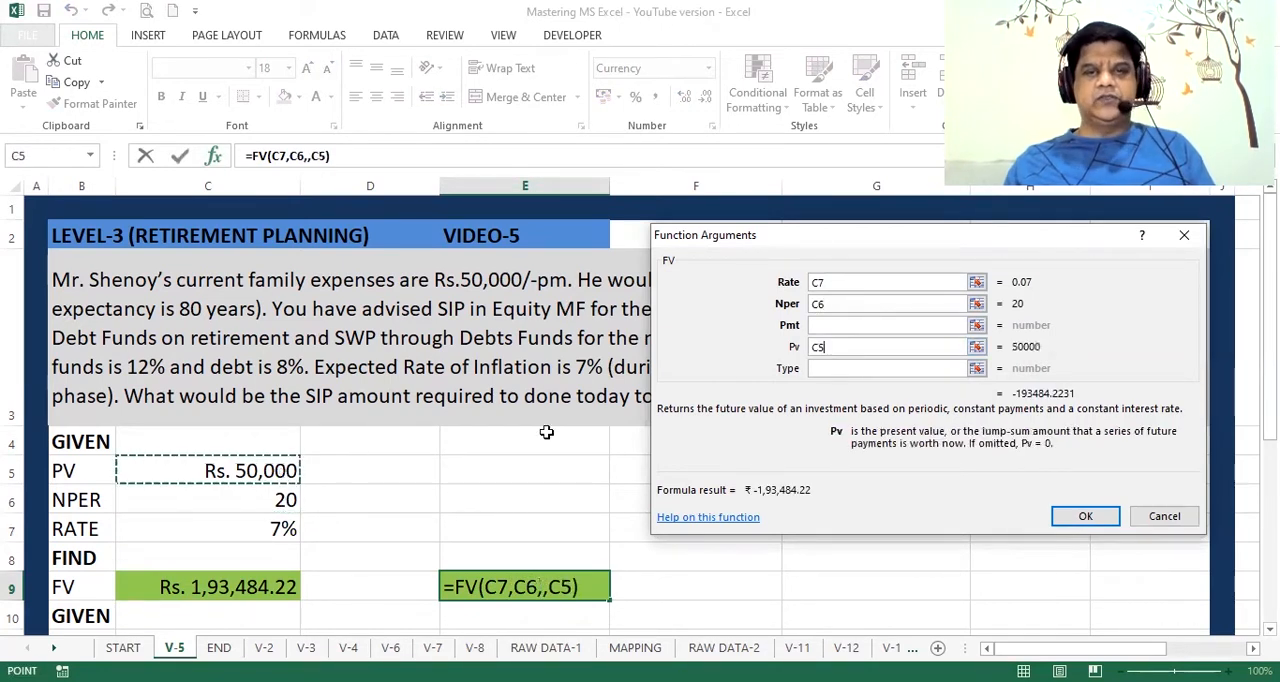
click(838, 368)
text(1)
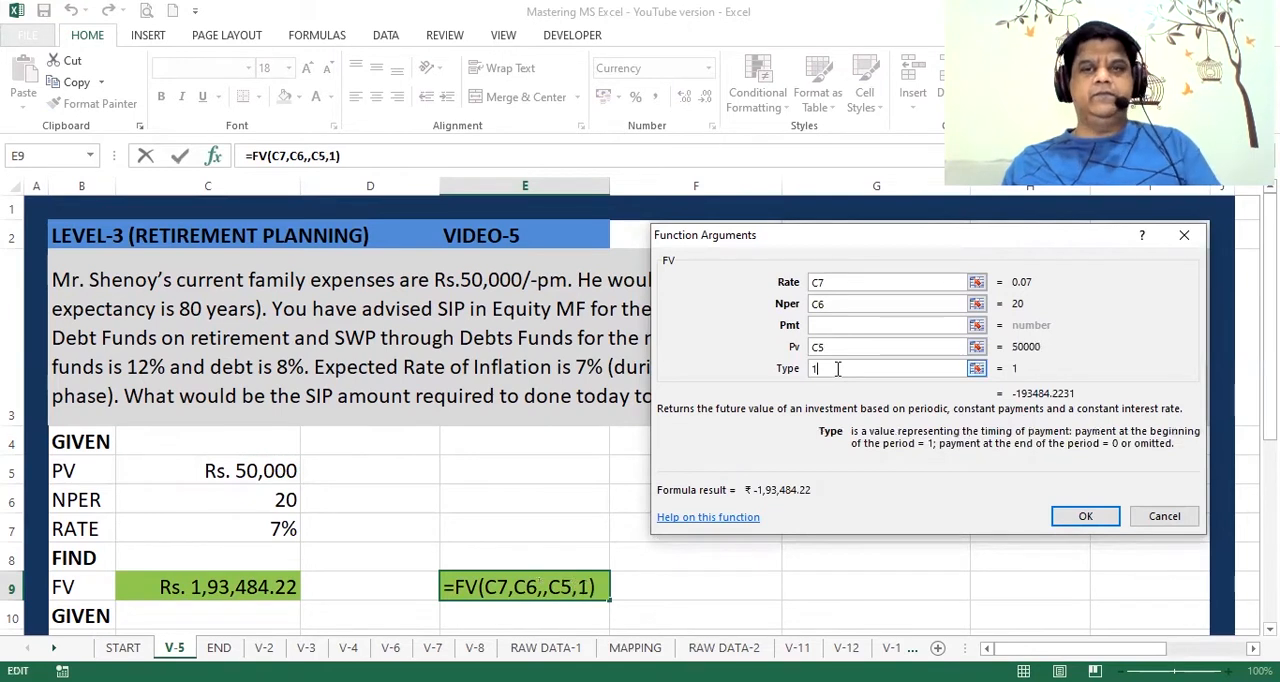
click(816, 347)
text(-)
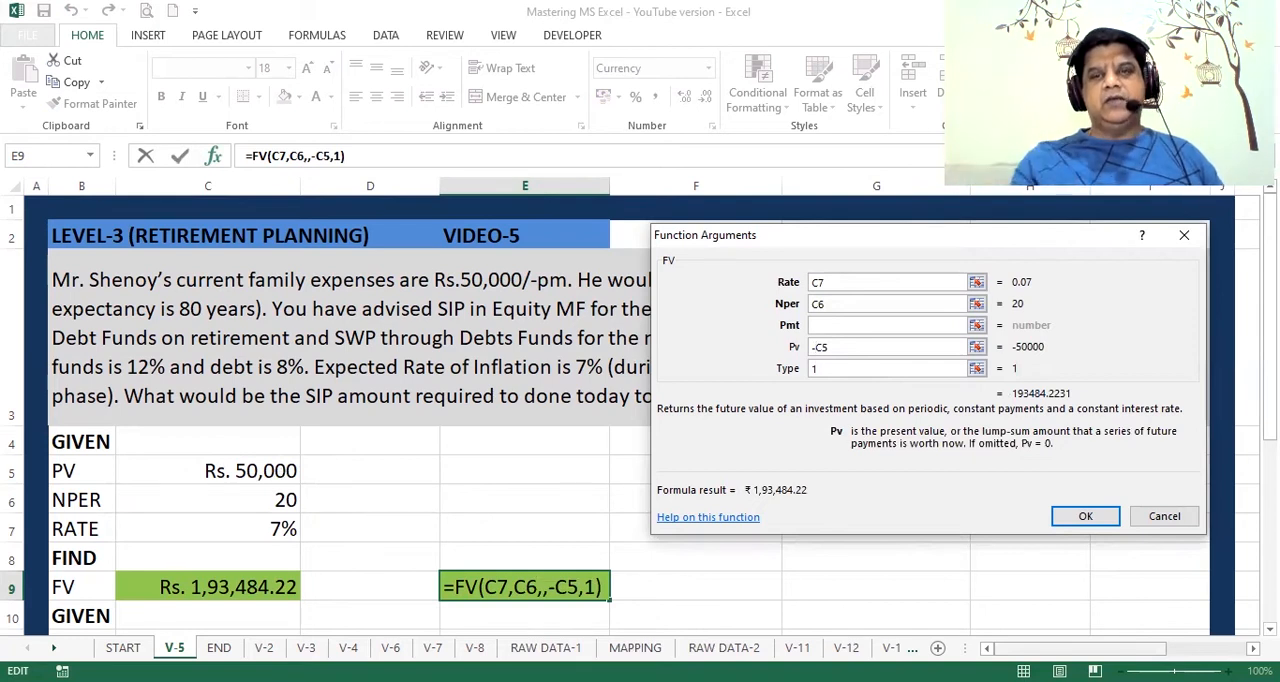
click(1082, 518)
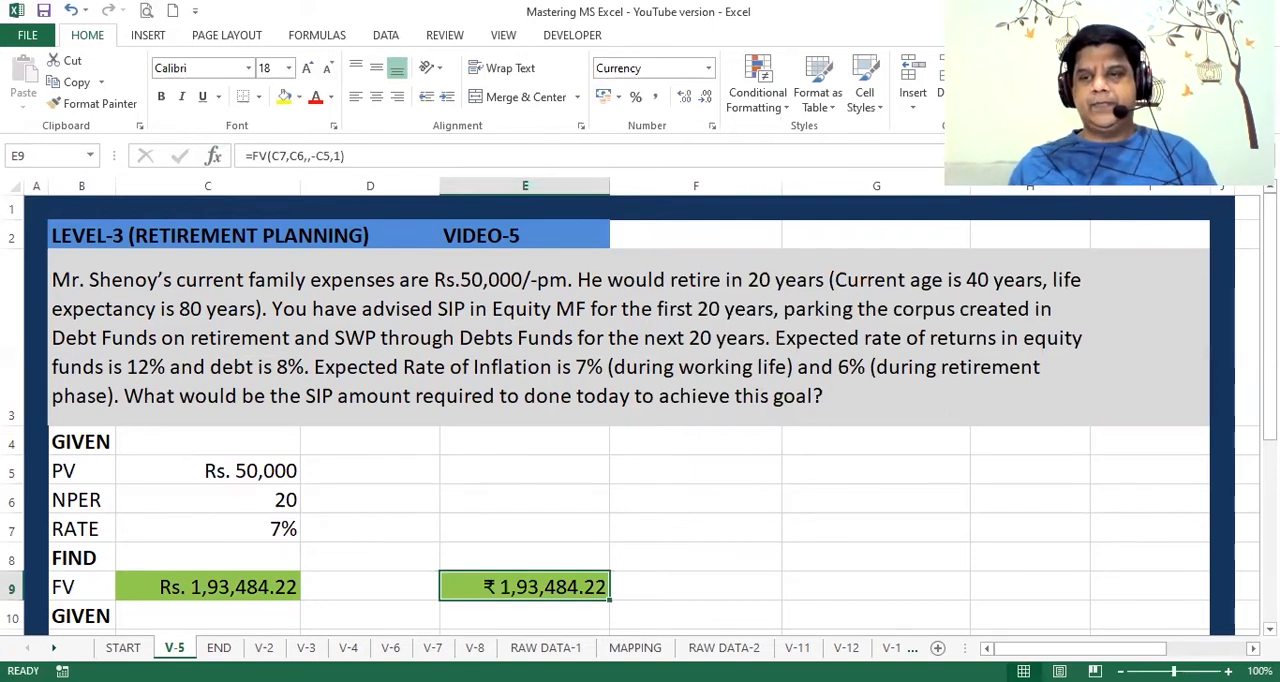
Step: Calculate the inflation-adjusted rate in E13 with the formula =(1+F13)/(1+G13)-1
scroll(1076, 512, down, 1)
scroll(640, 415, down, 3)
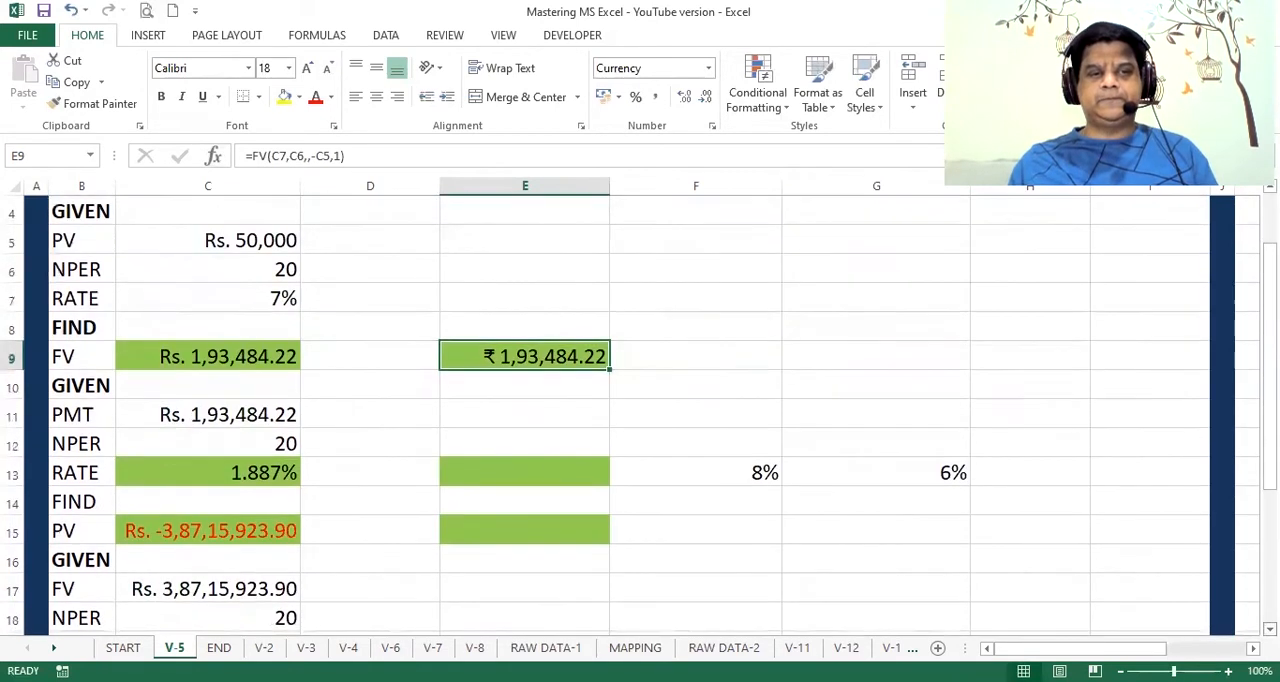
scroll(640, 415, down, 1)
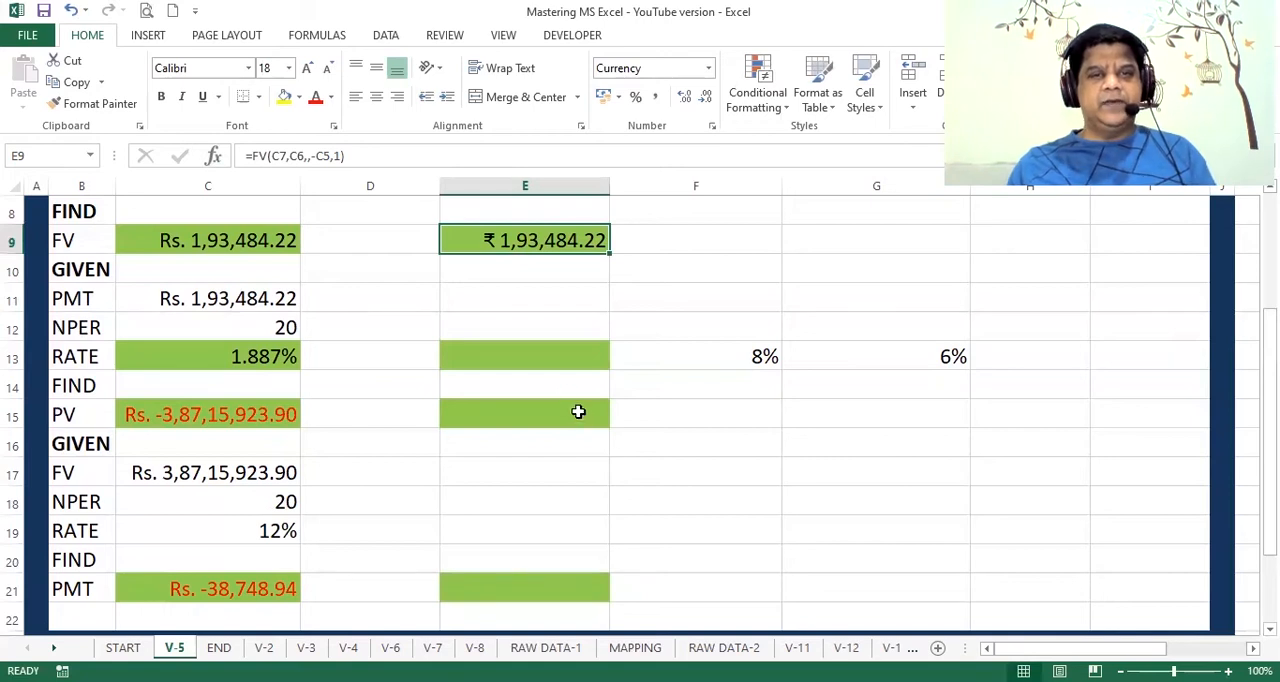
click(556, 354)
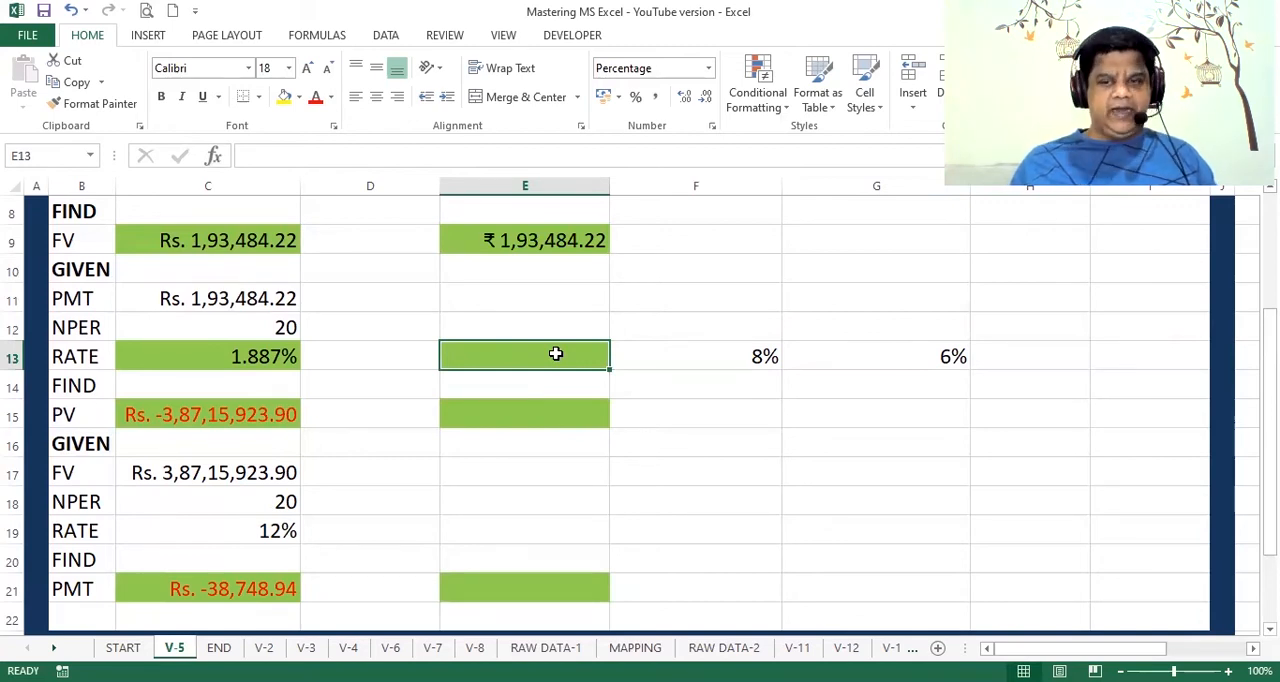
text(=(1+)
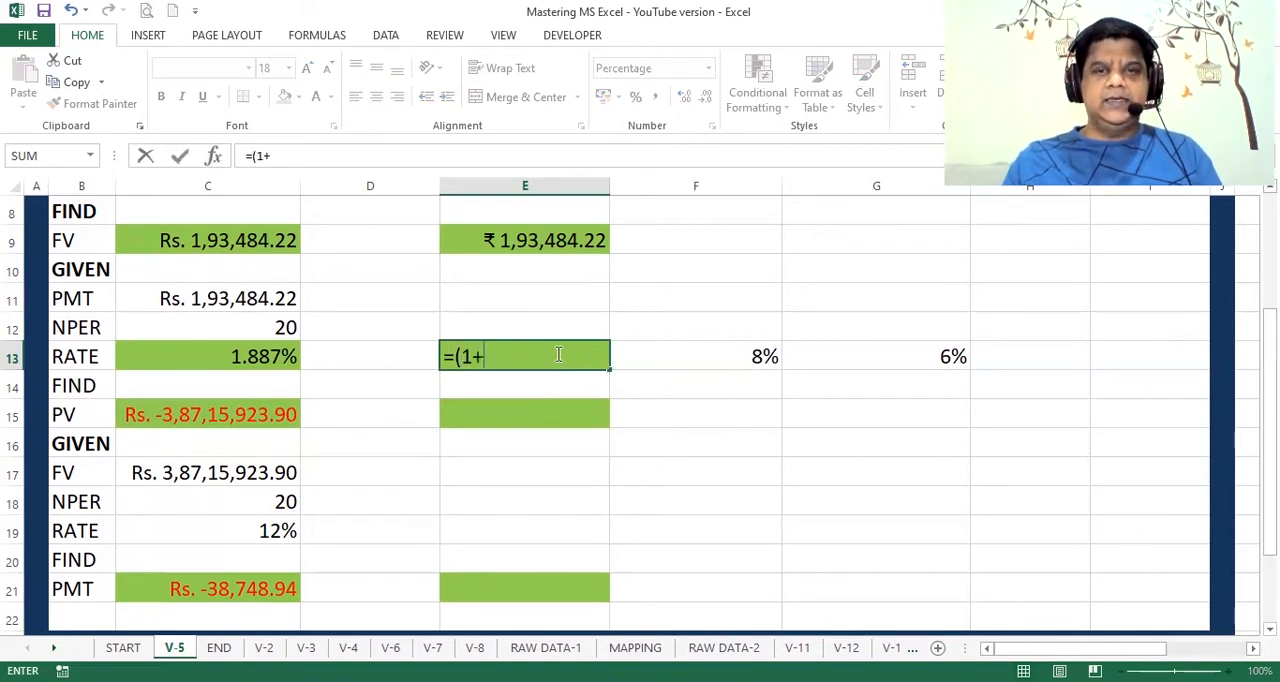
click(717, 354)
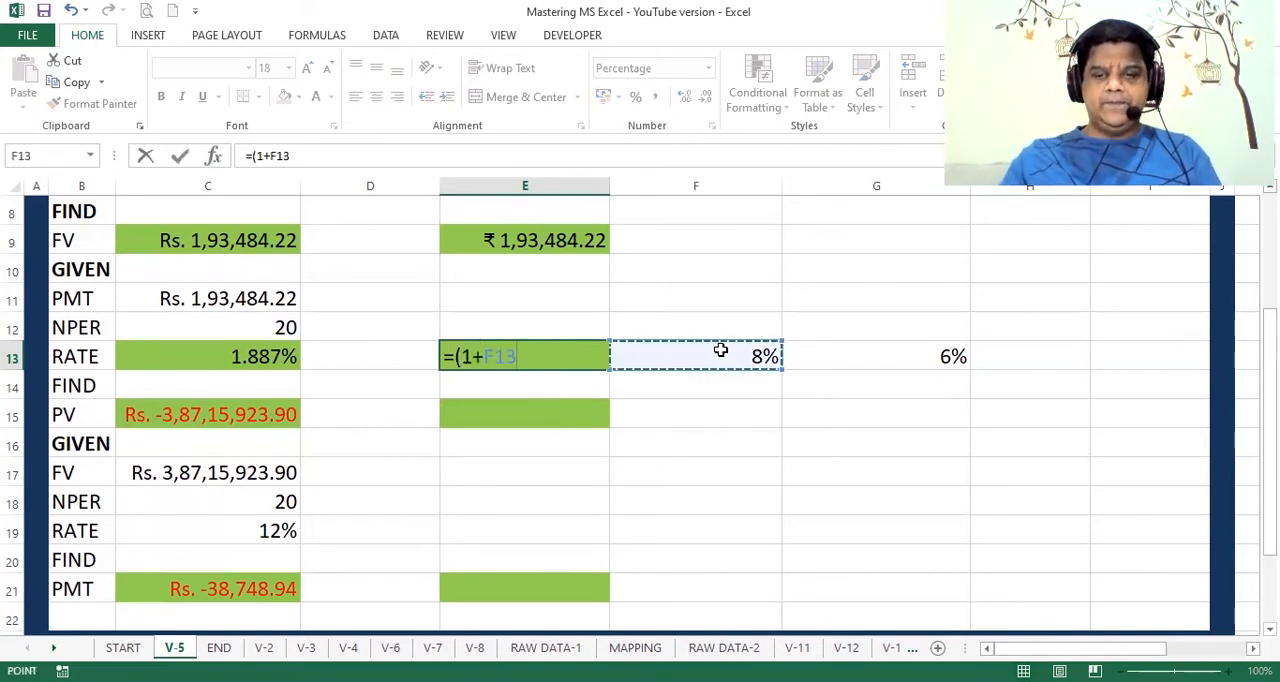
text()/()
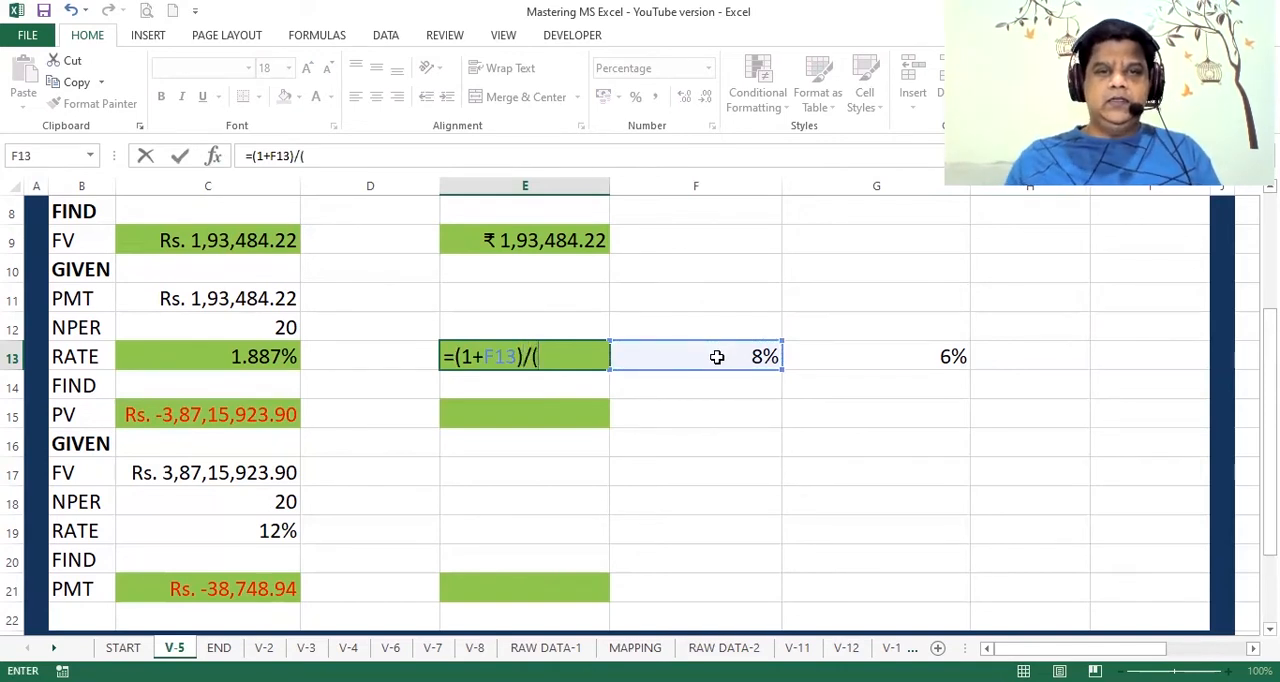
text(1)
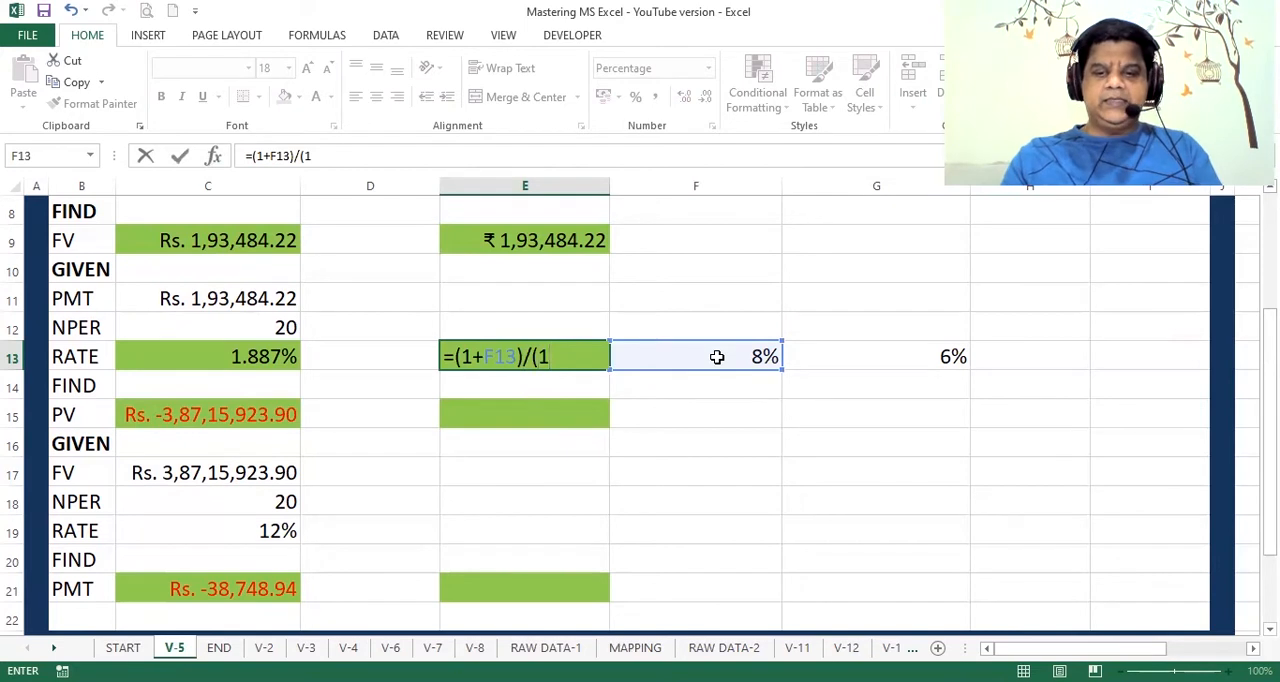
text(+)
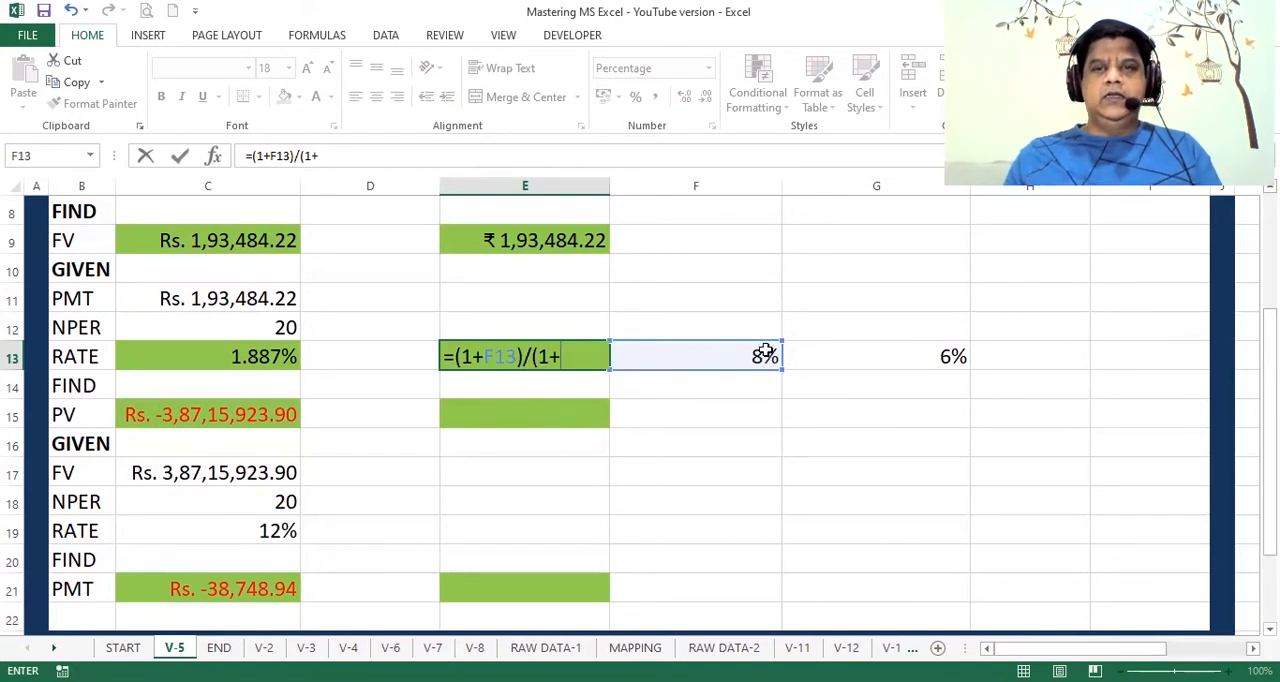
click(849, 352)
text())
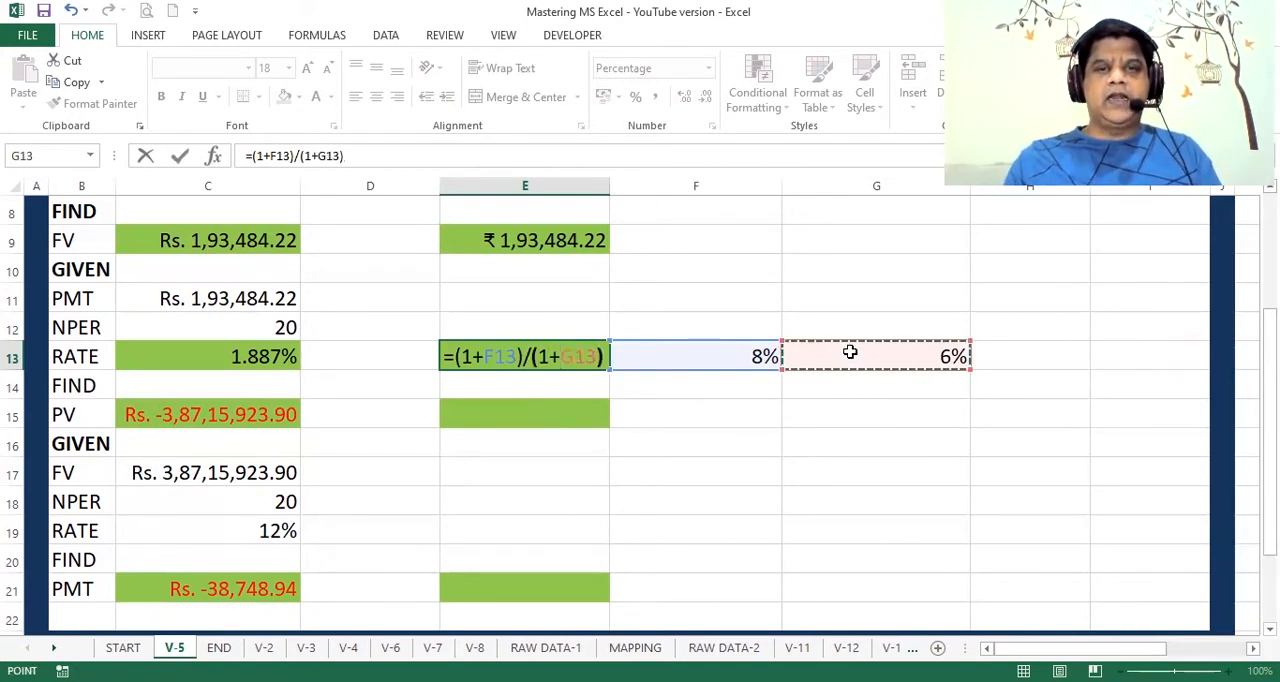
text(-1)
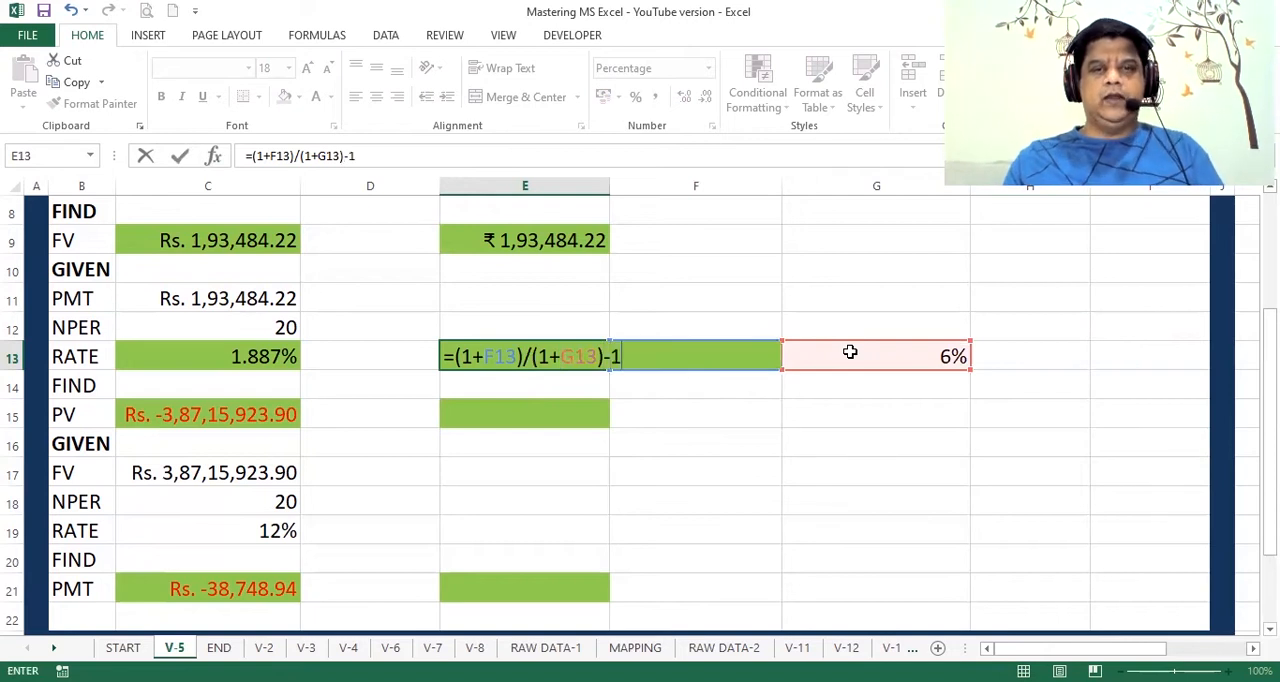
key(ctrl+Return)
key(Return)
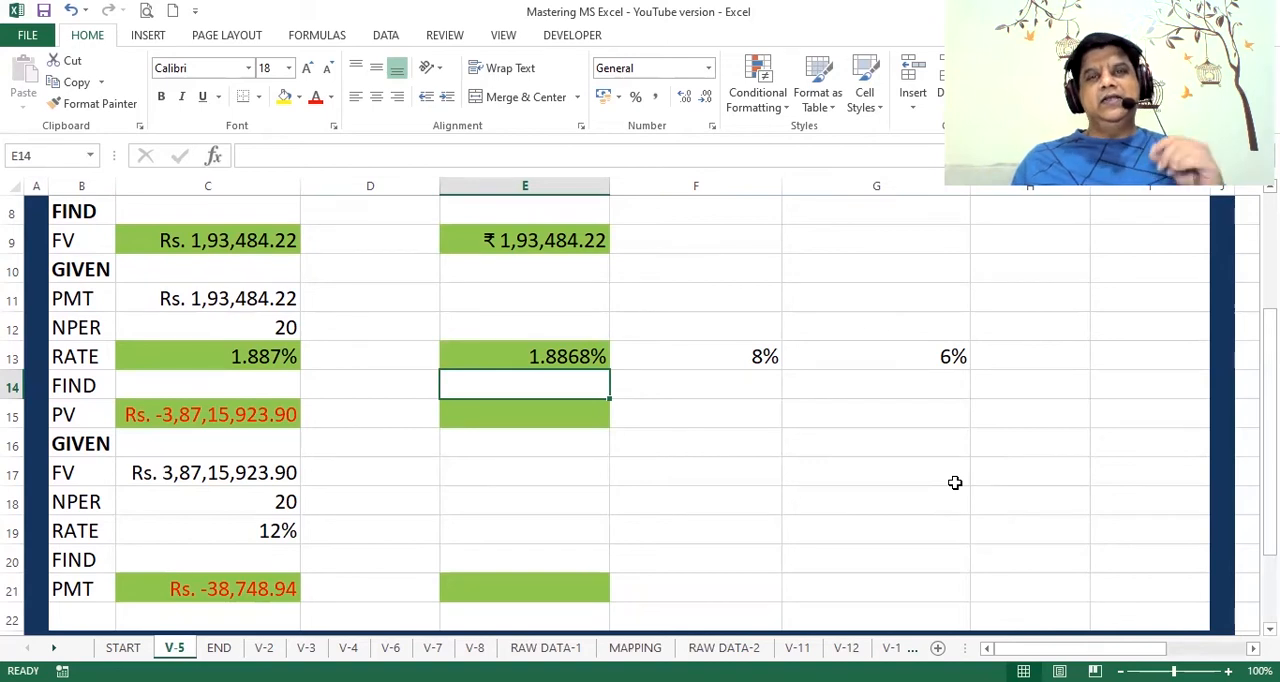
Step: Start a PV function in E15 with rate E13, number of periods C12, payment E9 and type 1, leaving the future value empty
key(Down)
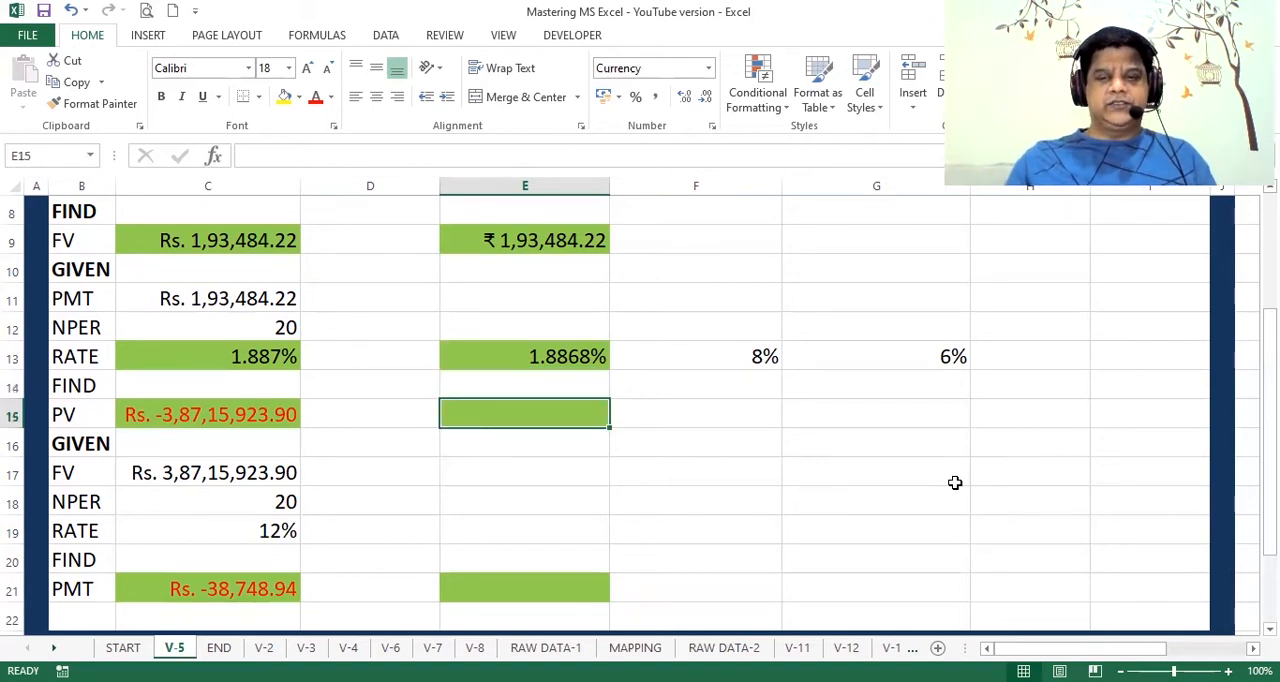
text(=)
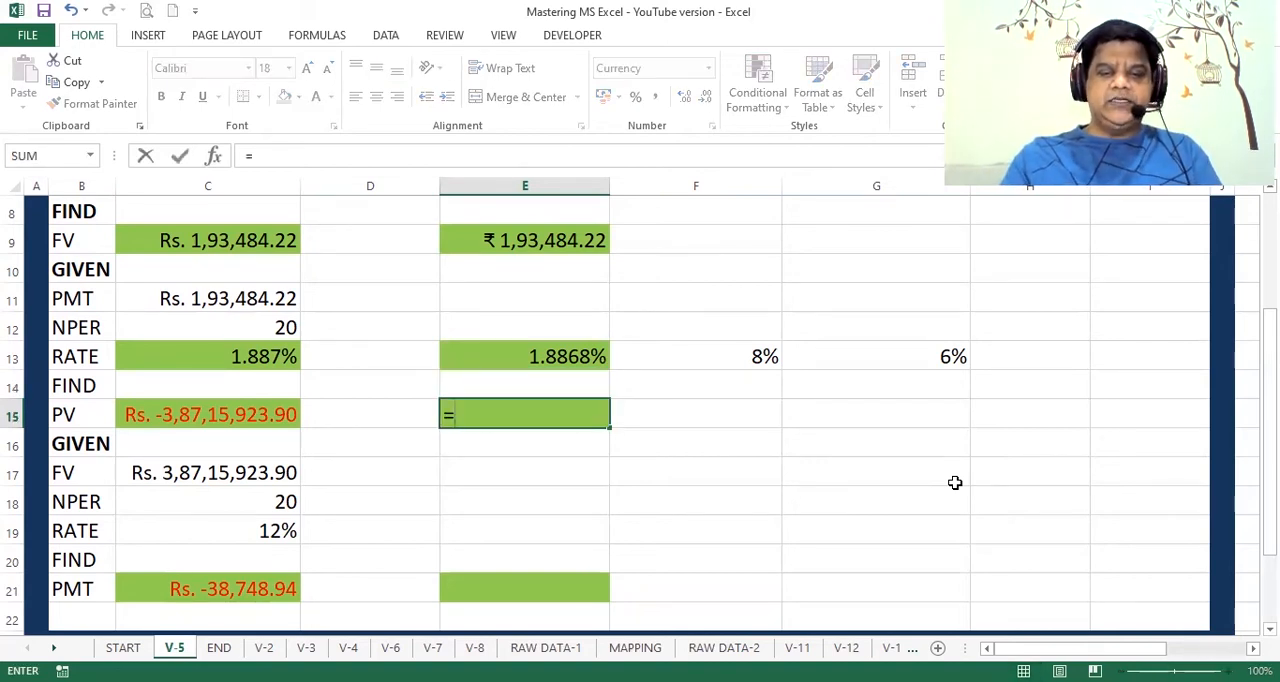
text(pv()
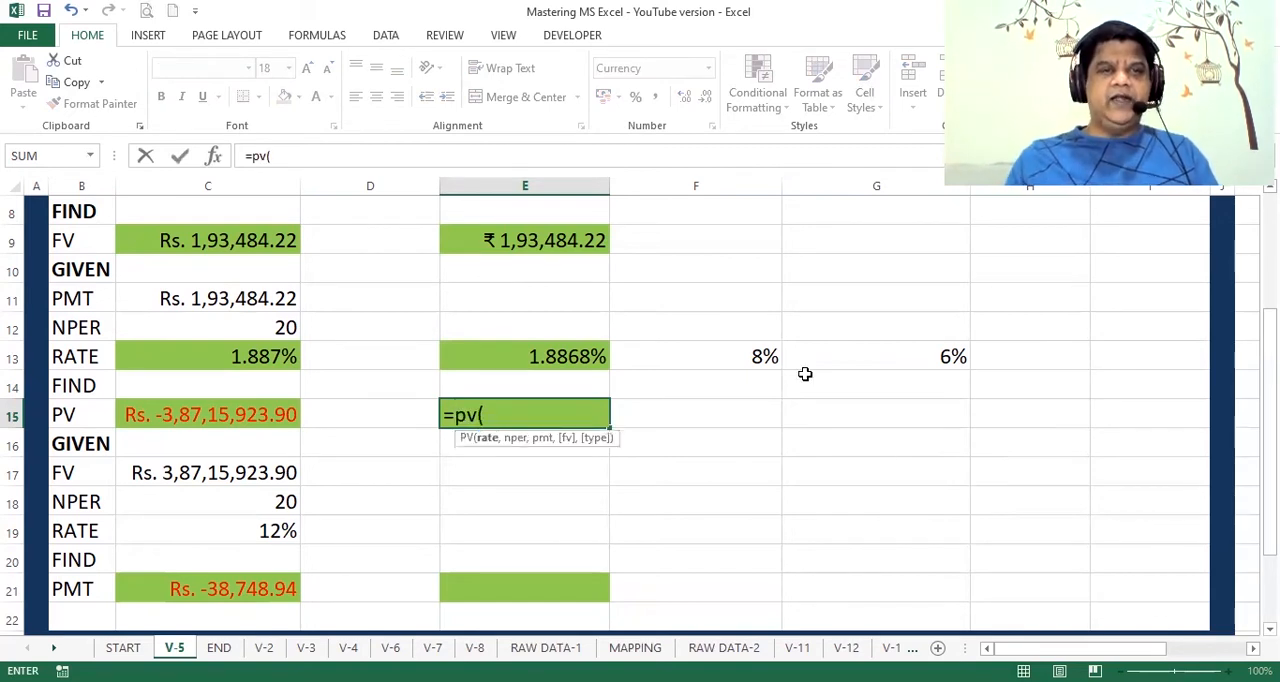
click(216, 157)
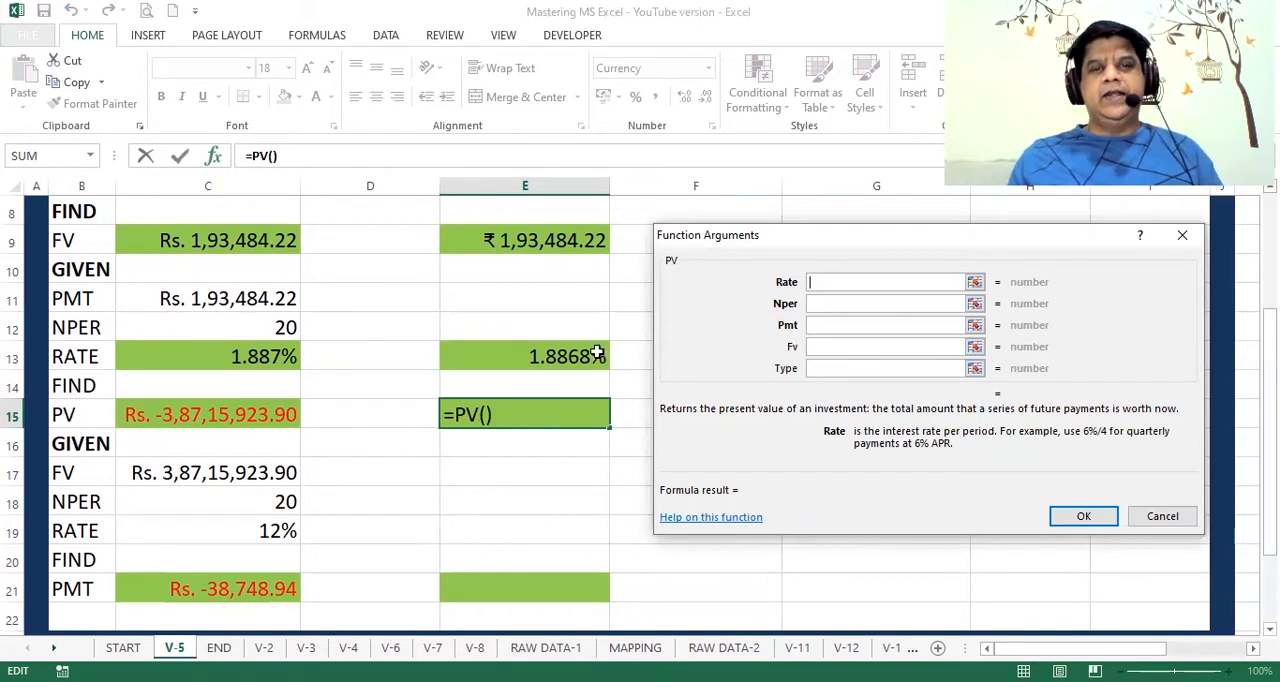
click(573, 360)
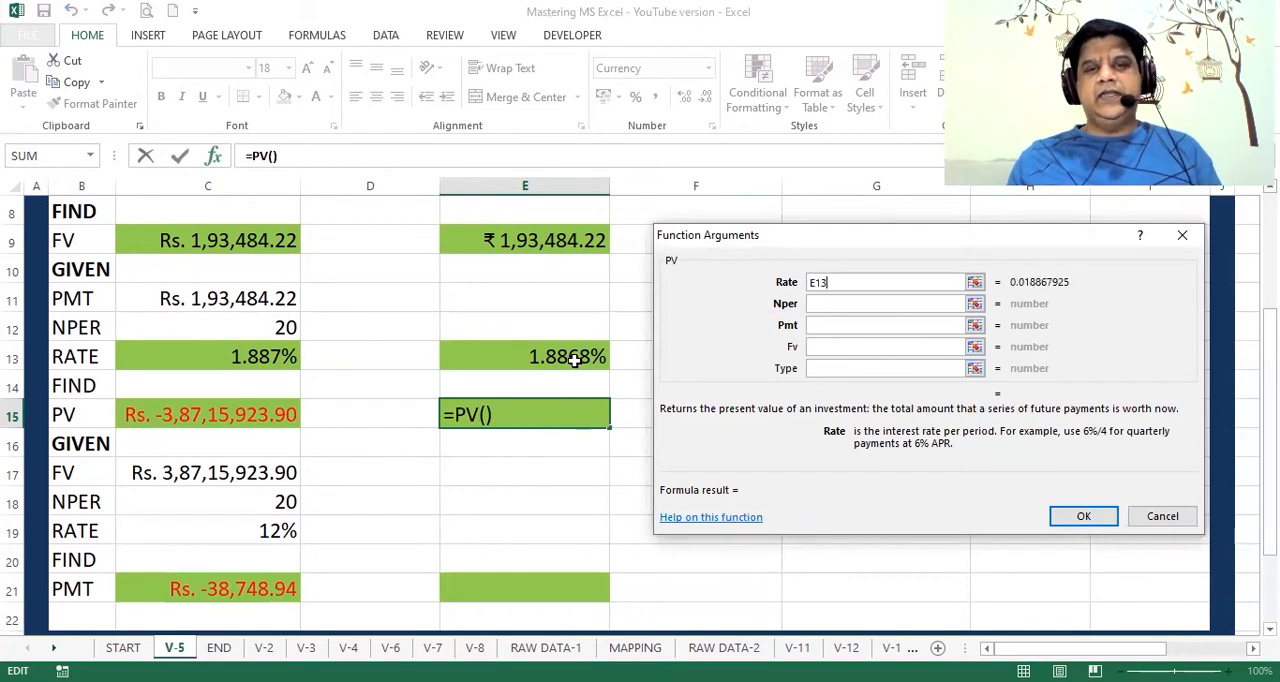
click(833, 305)
click(270, 326)
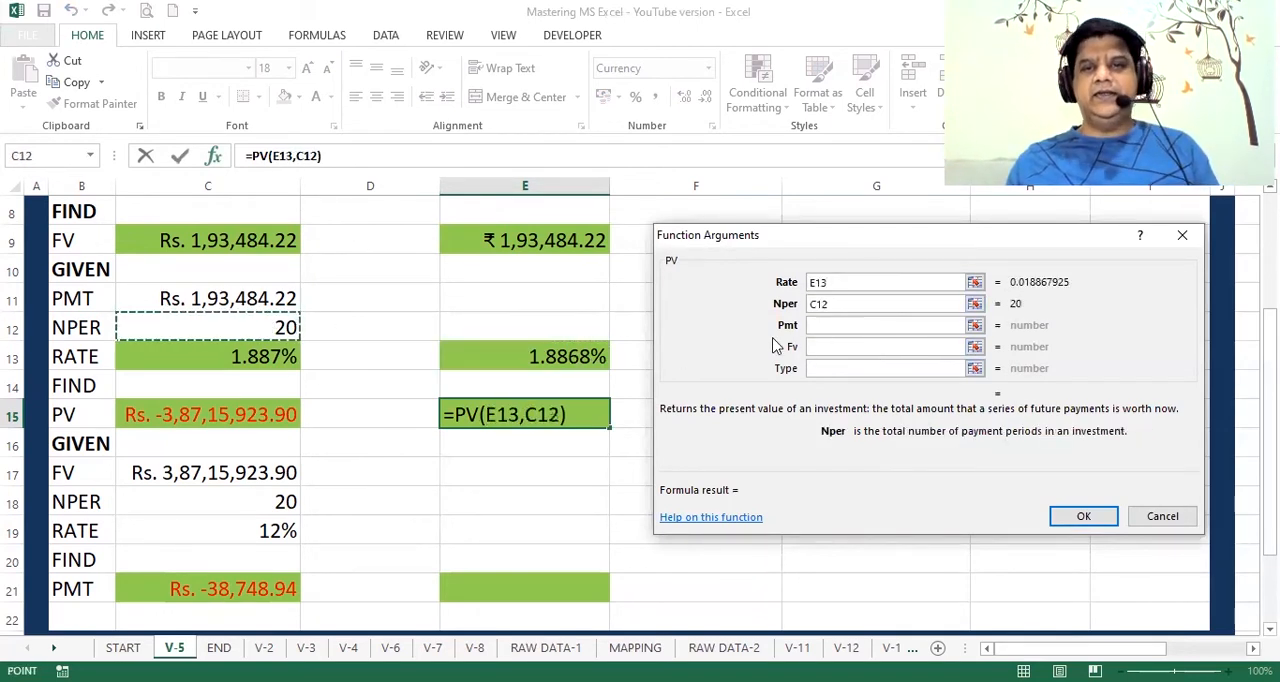
click(843, 326)
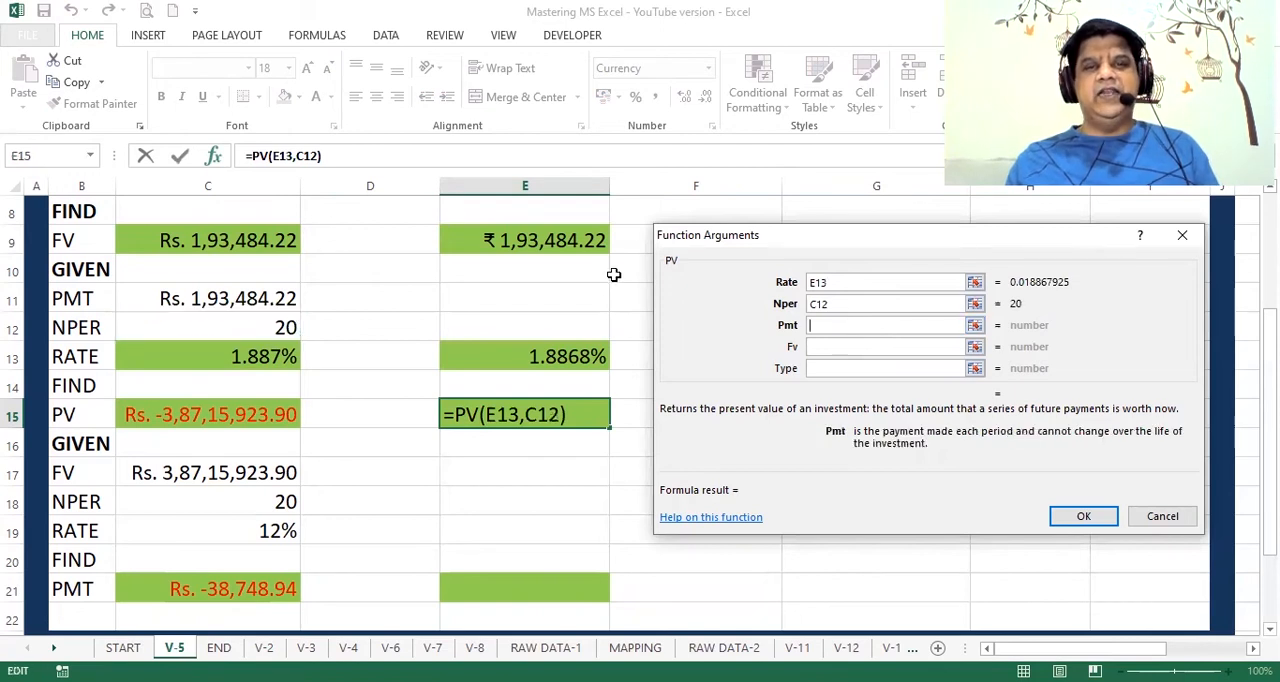
click(554, 243)
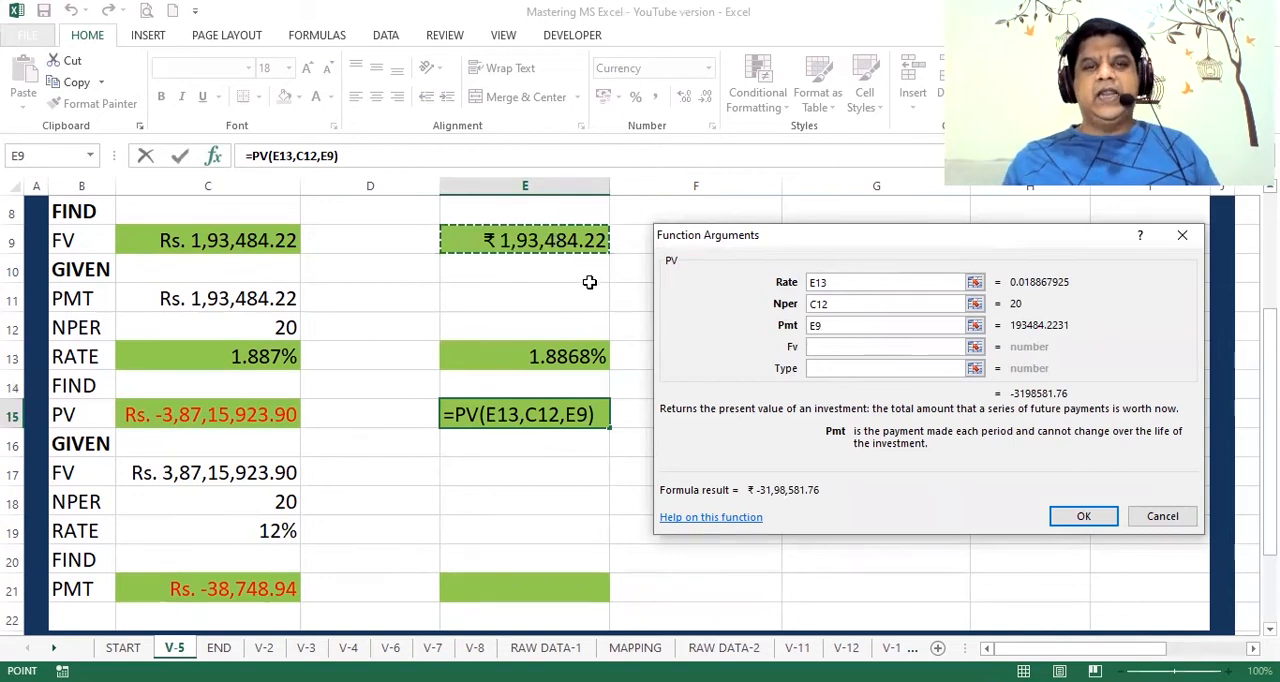
click(822, 368)
text(1)
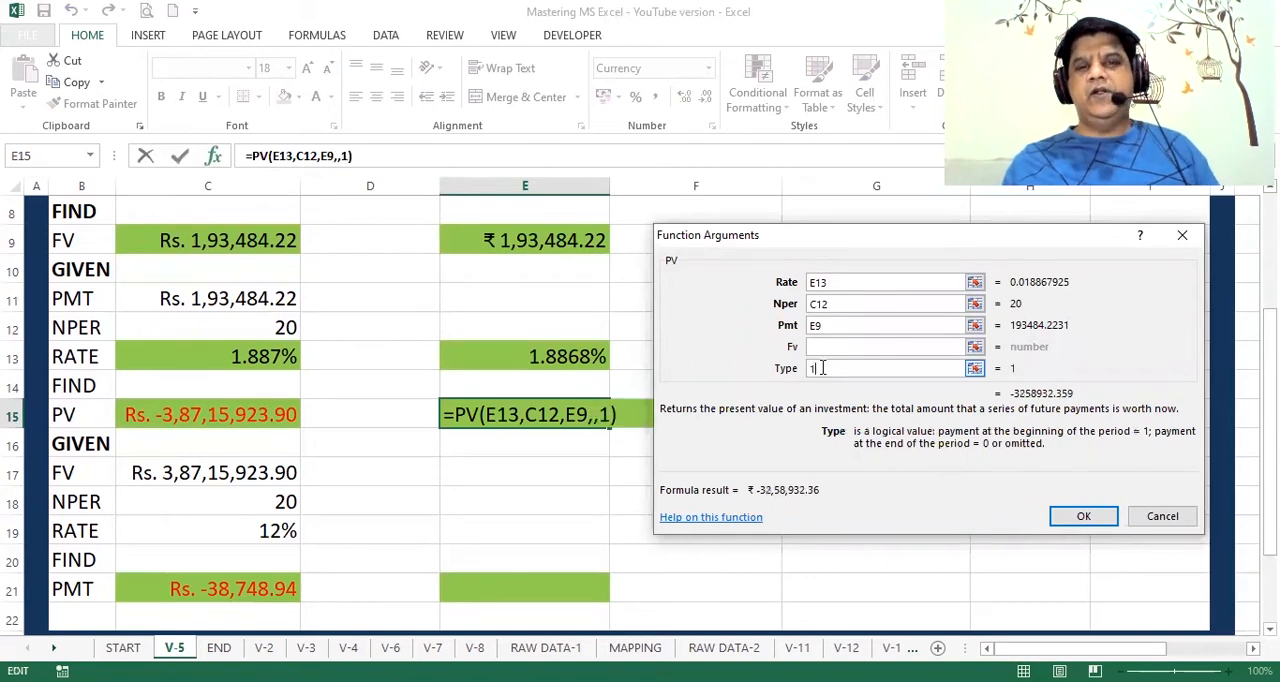
Step: Convert the PV arguments in E15 to monthly terms with C12*12 periods and rate E13/12, and enter the formula
click(838, 304)
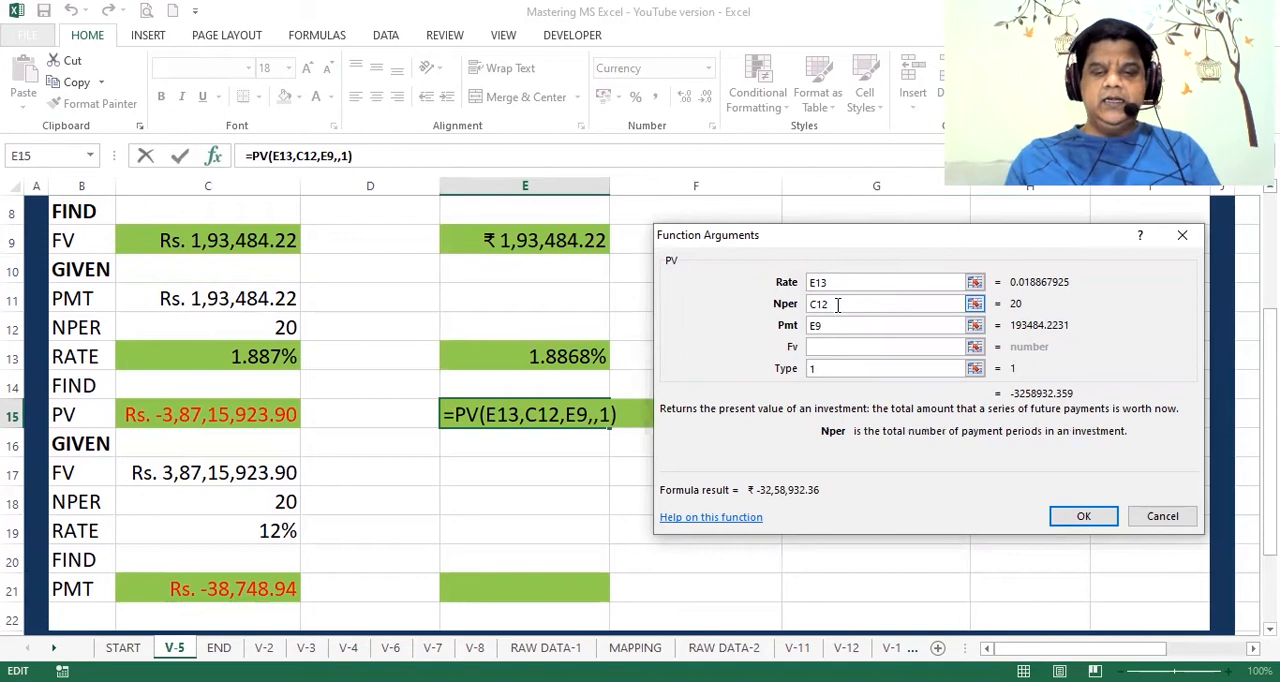
text(*12)
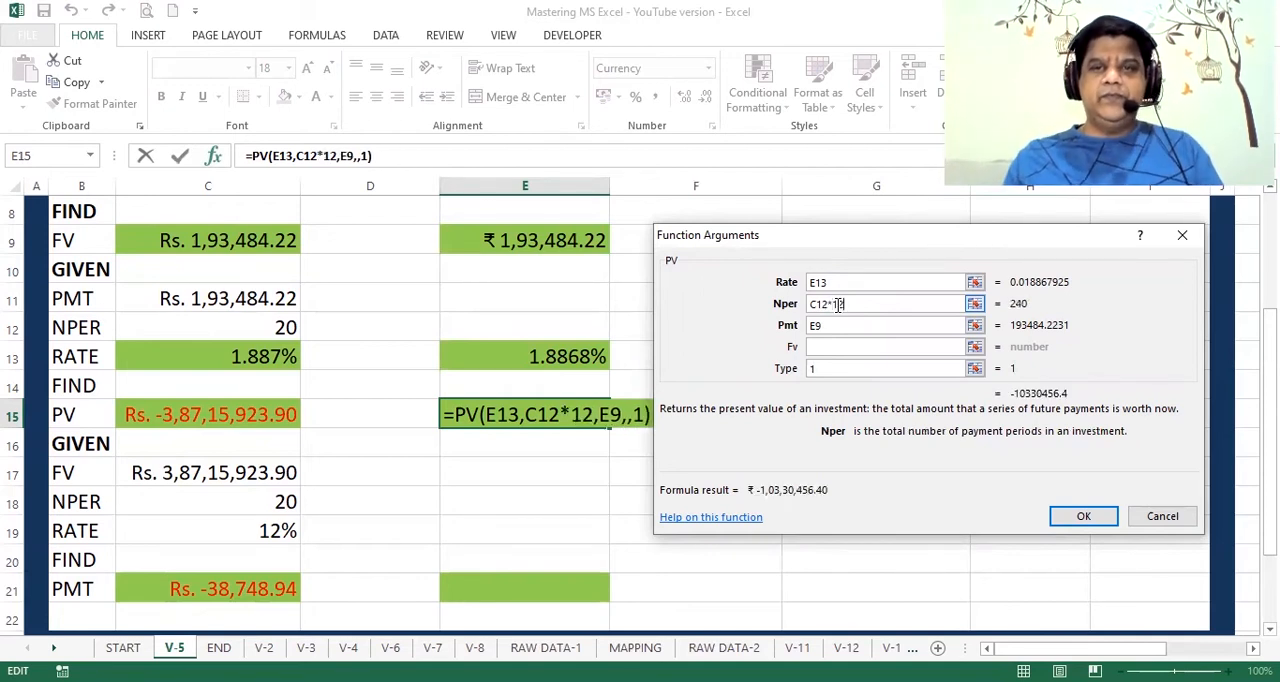
click(834, 283)
text(/12)
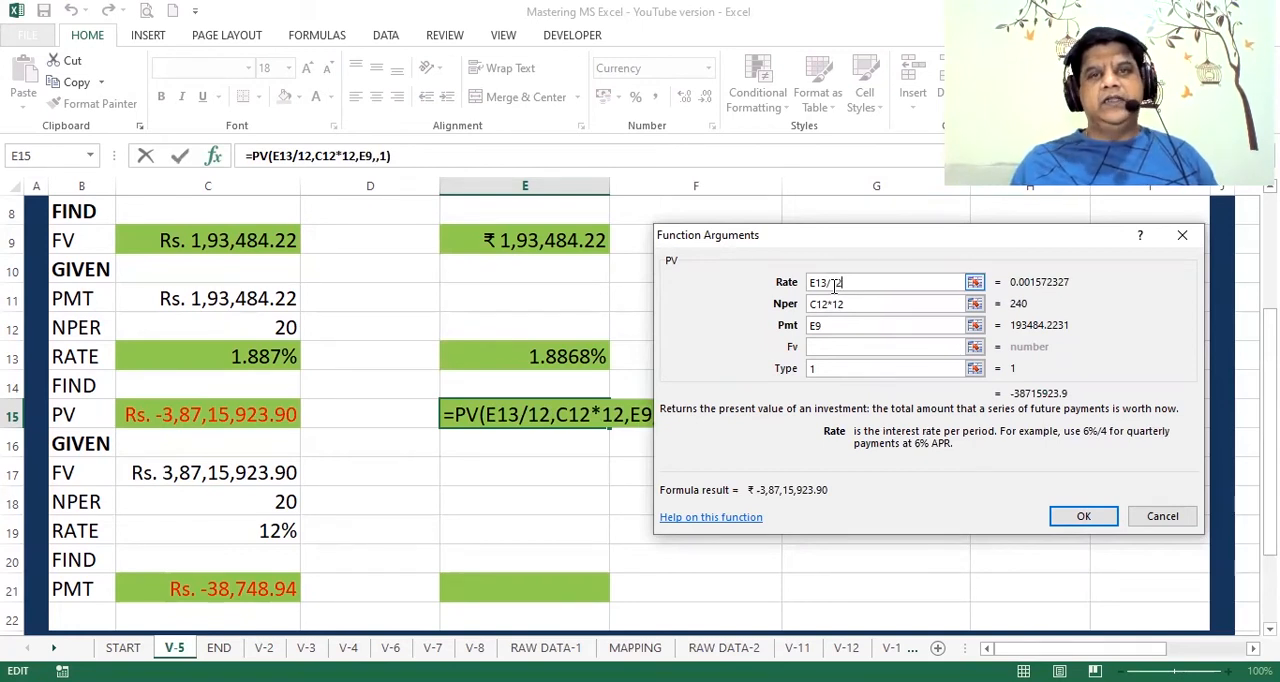
click(1085, 516)
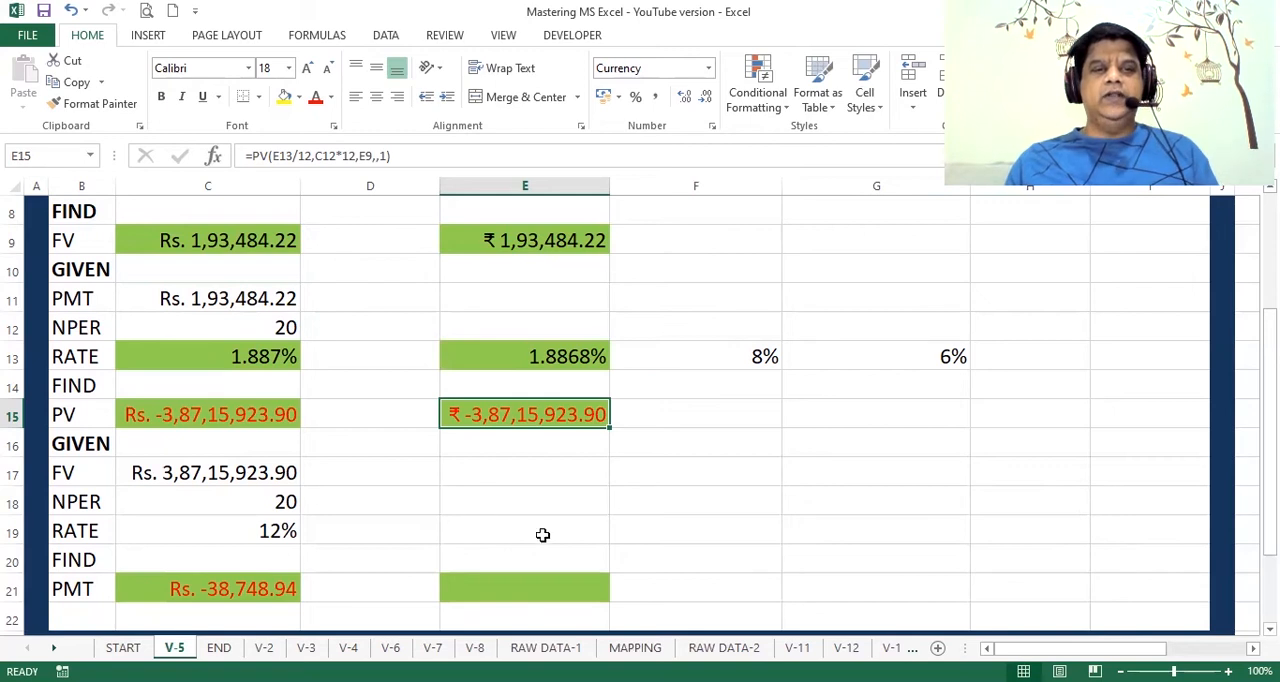
Step: Review the given FV, NPER and RATE inputs and the sample PMT formula in C17:C21, and start a PMT function in E21
click(278, 472)
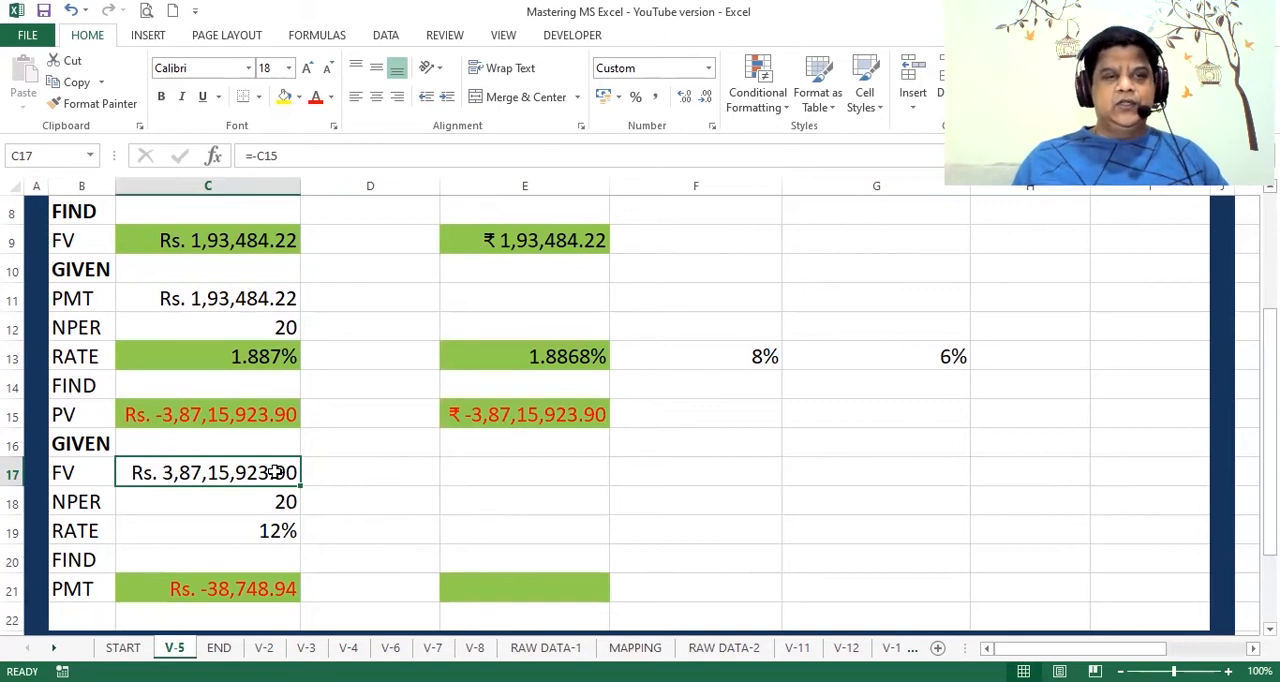
key(Down)
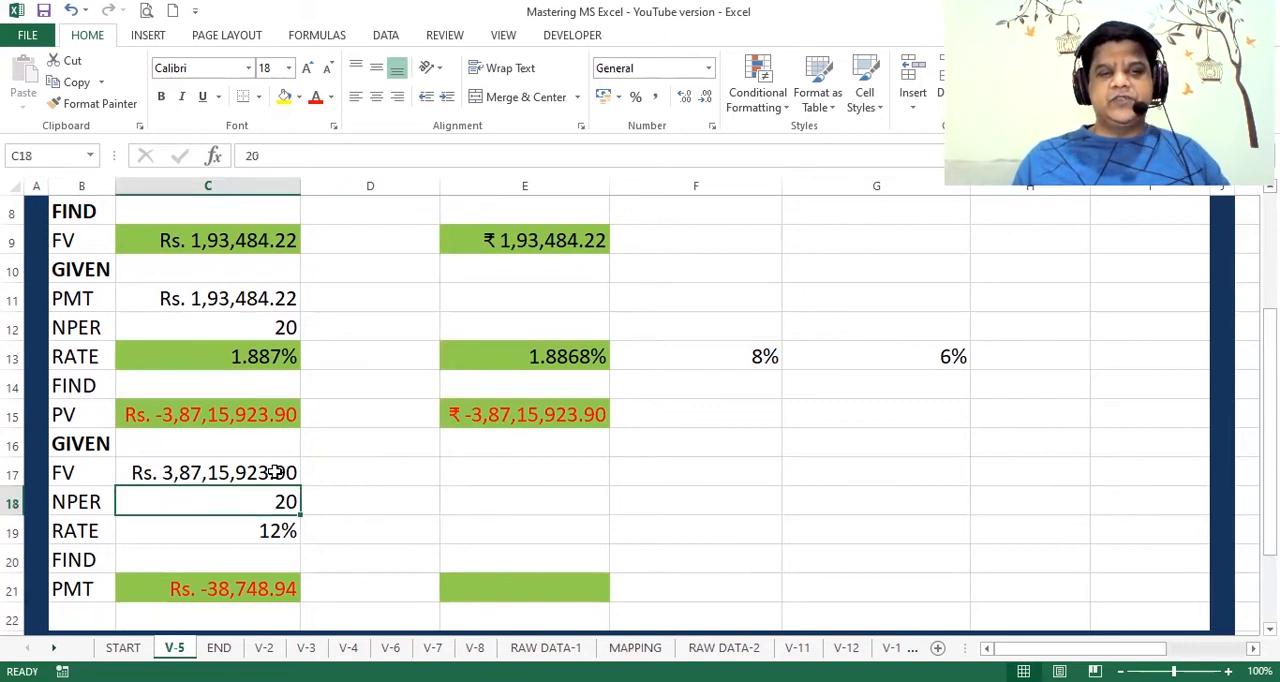
key(Down)
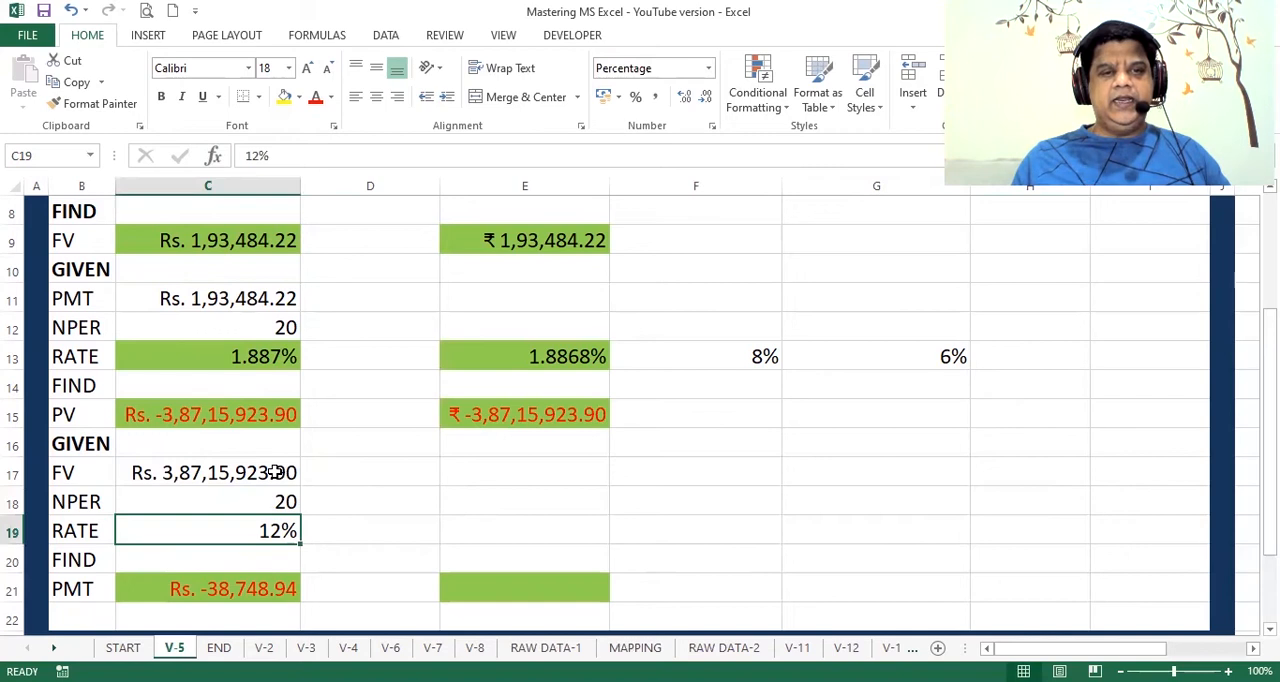
key(Down)
key(Down)
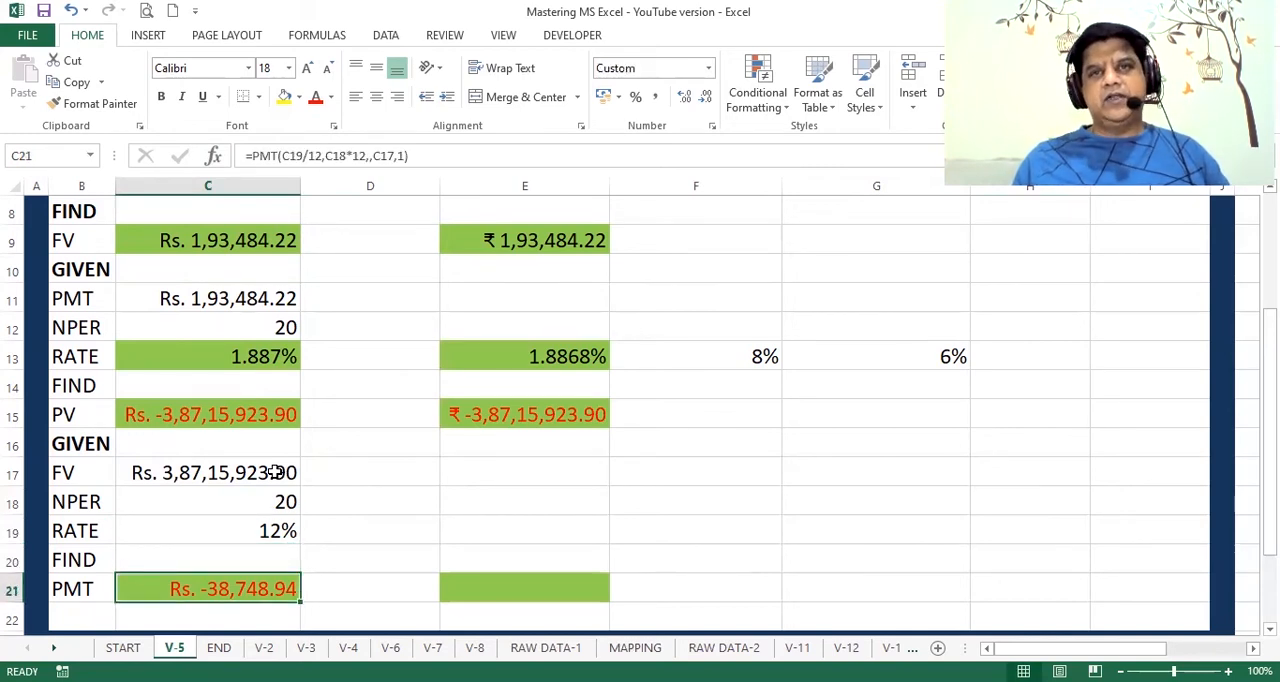
key(Right)
key(Right)
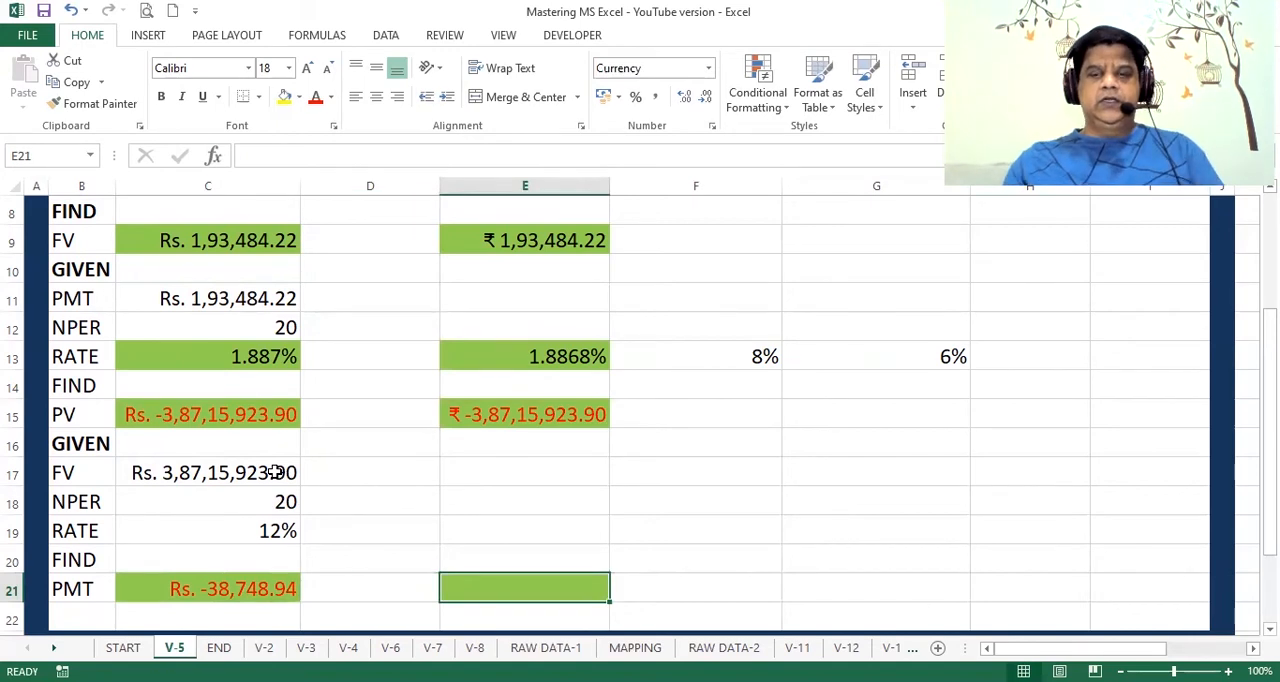
text(=)
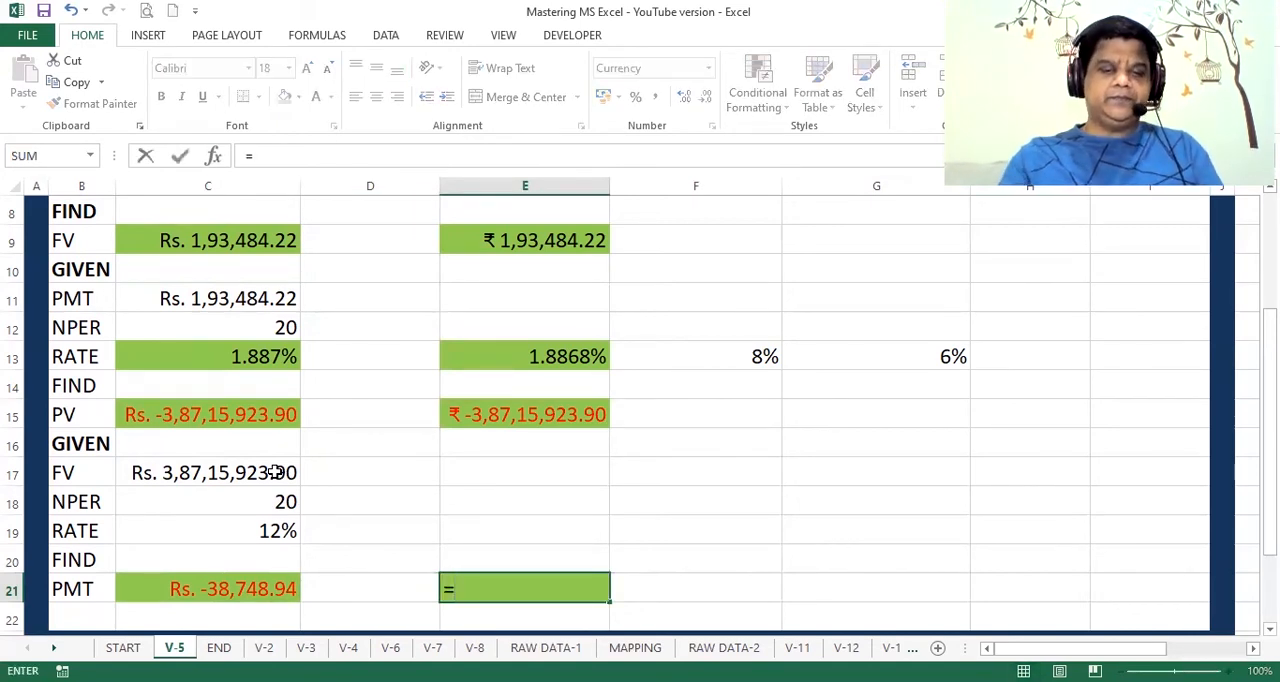
text(pmt()
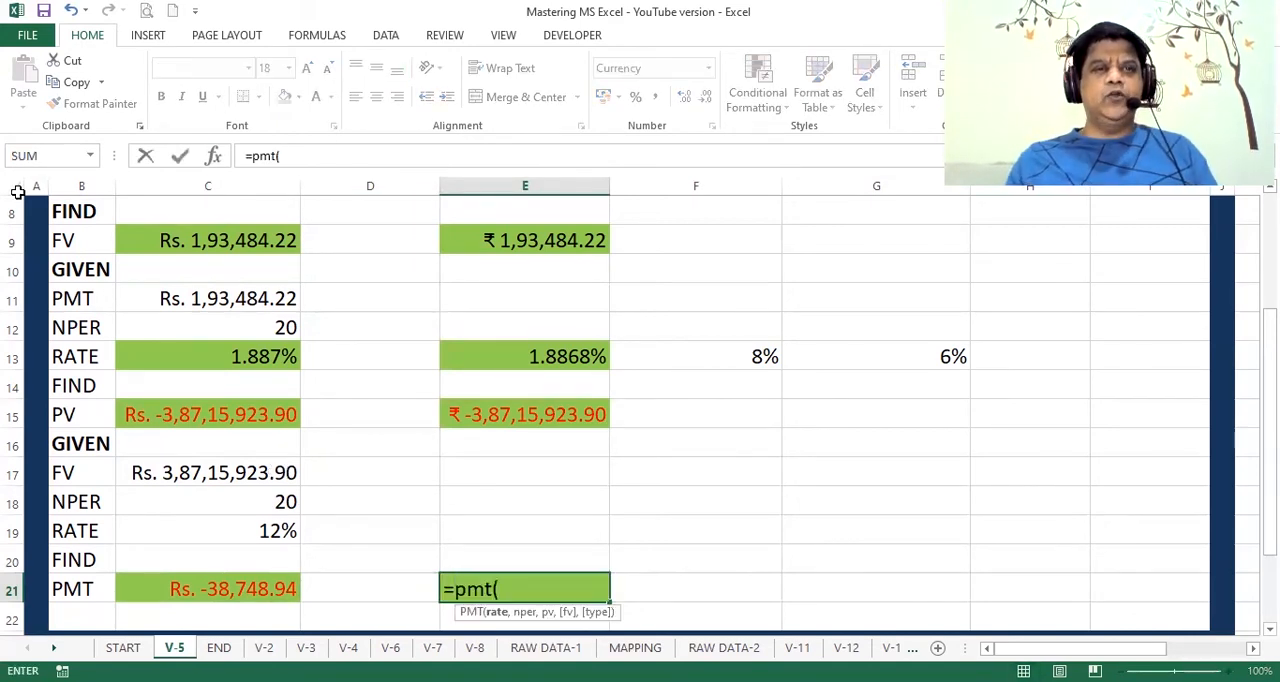
click(215, 157)
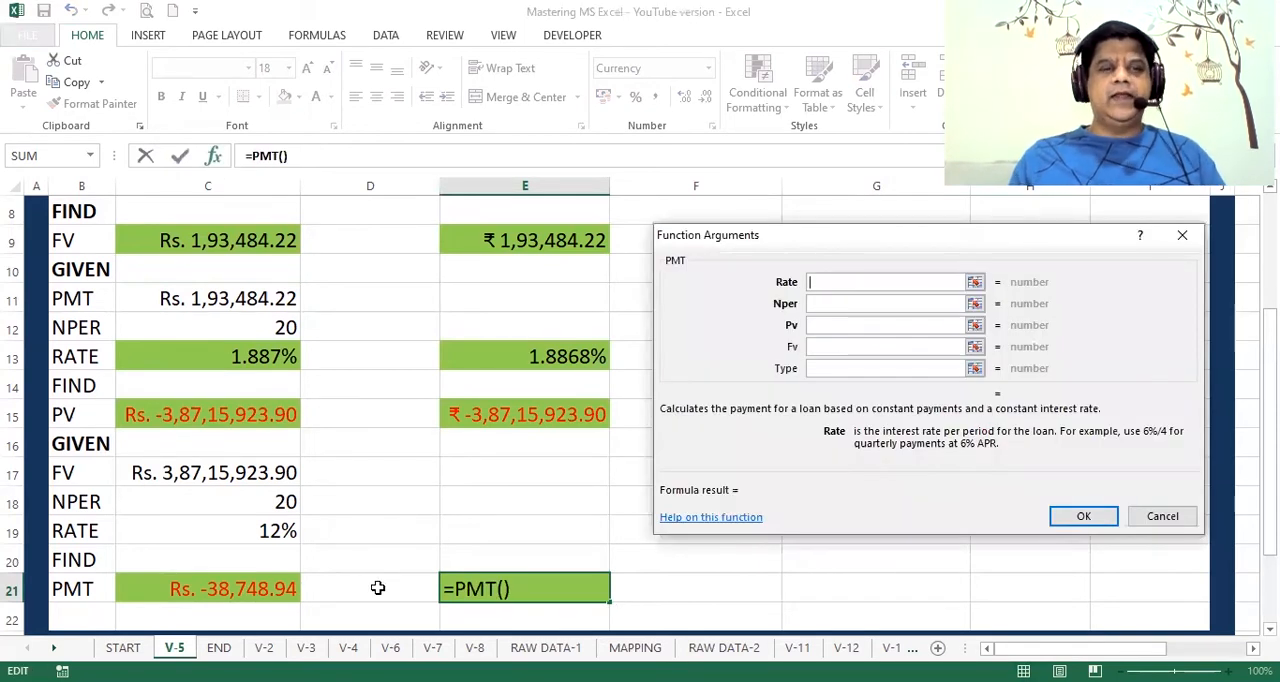
Step: Fill in the PMT arguments with rate C19, number of periods C18, future value C17 and type 1, leaving the present value empty
click(252, 538)
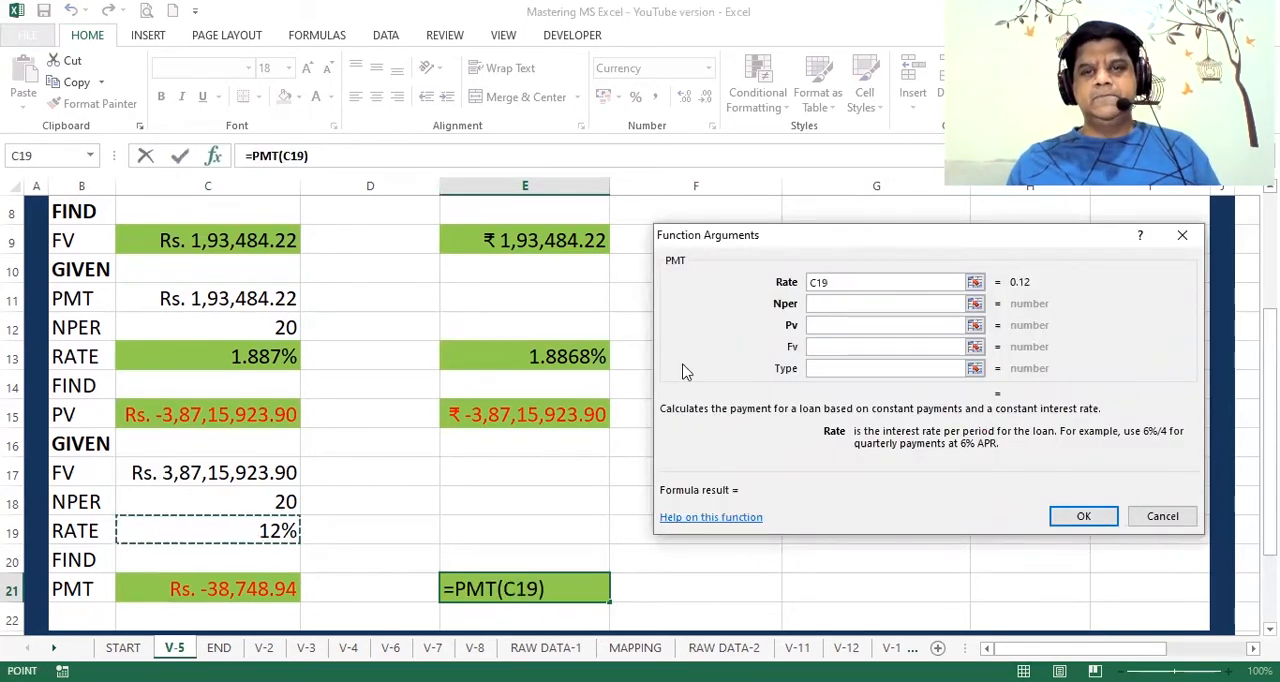
click(814, 304)
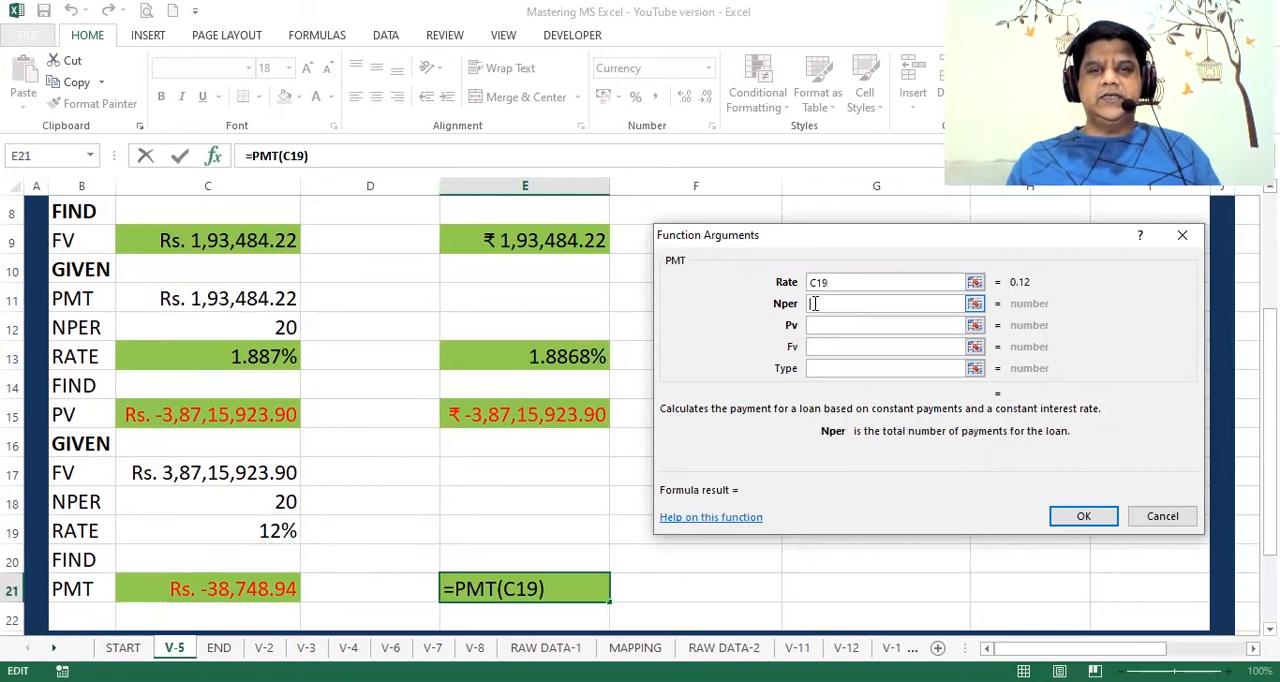
click(265, 505)
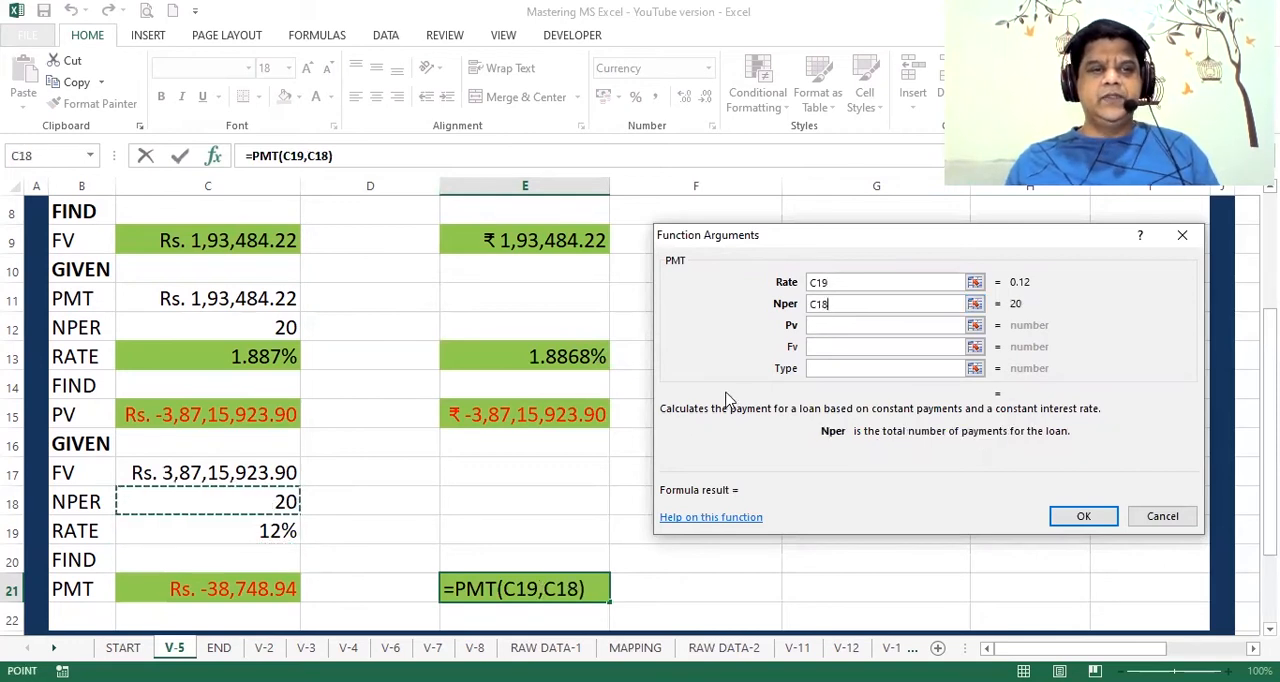
click(812, 347)
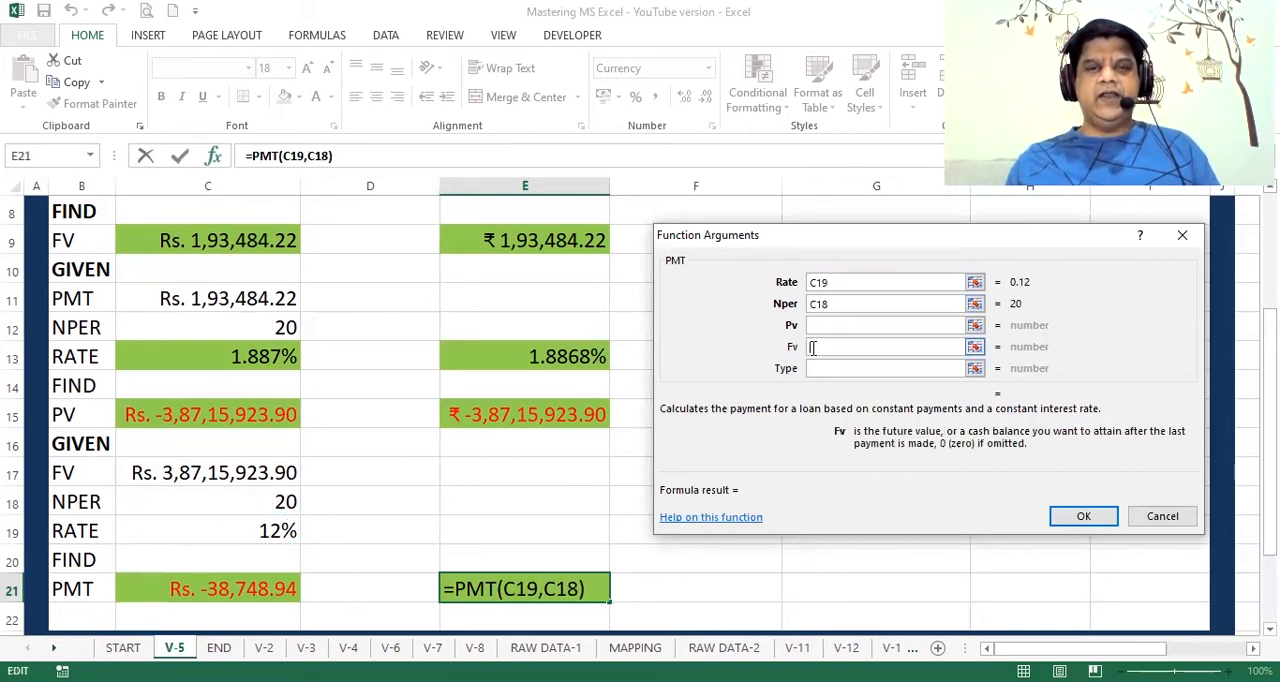
click(255, 470)
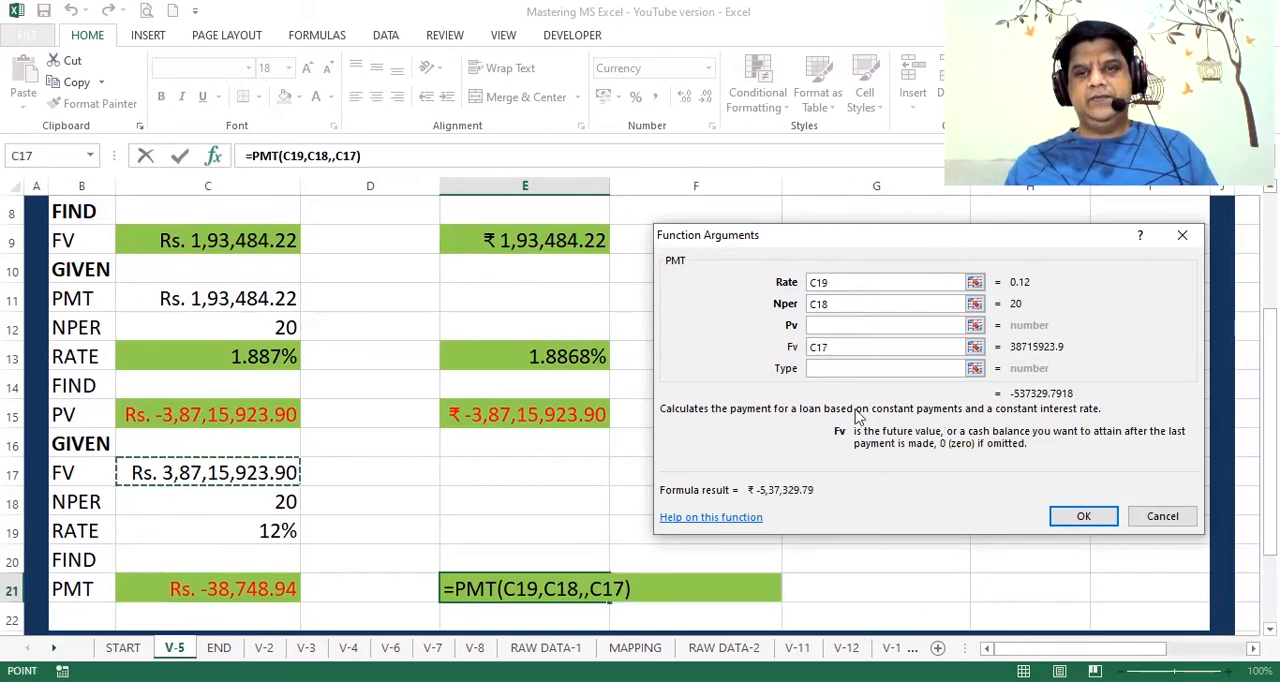
click(867, 370)
text(1)
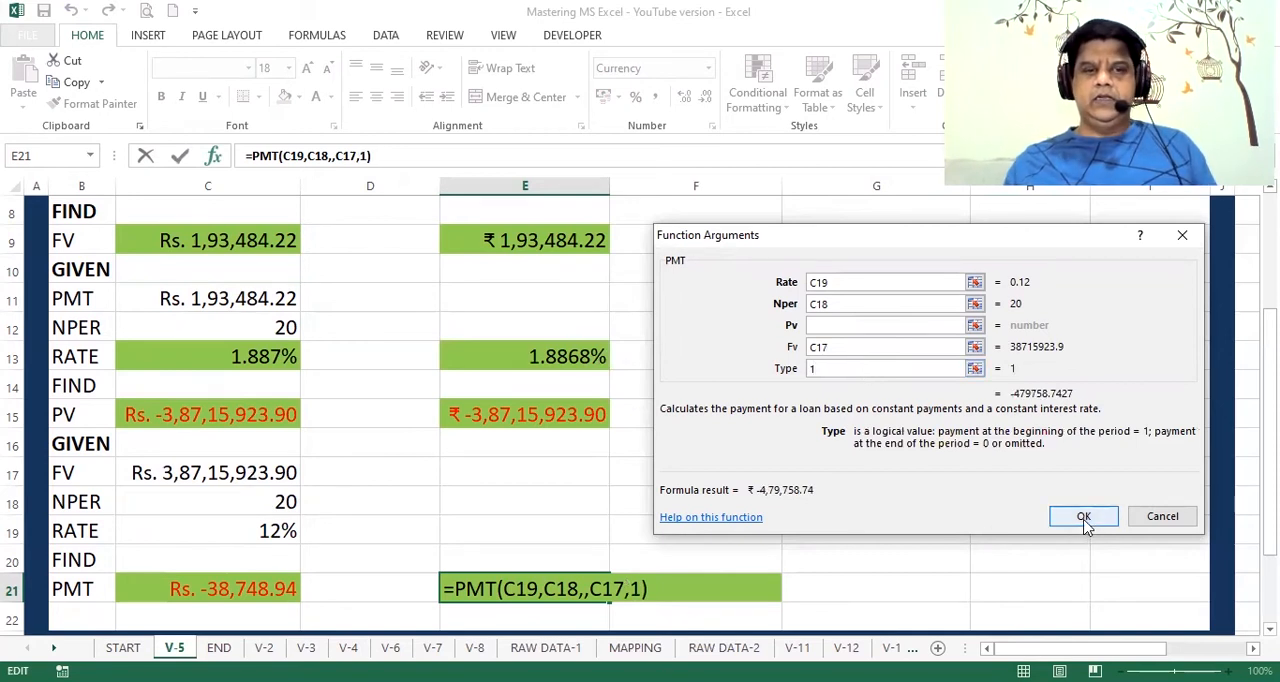
Step: Convert the PMT arguments in E21 to monthly terms with C18*12 periods and rate C19/12, and enter the formula
click(856, 303)
text(*12)
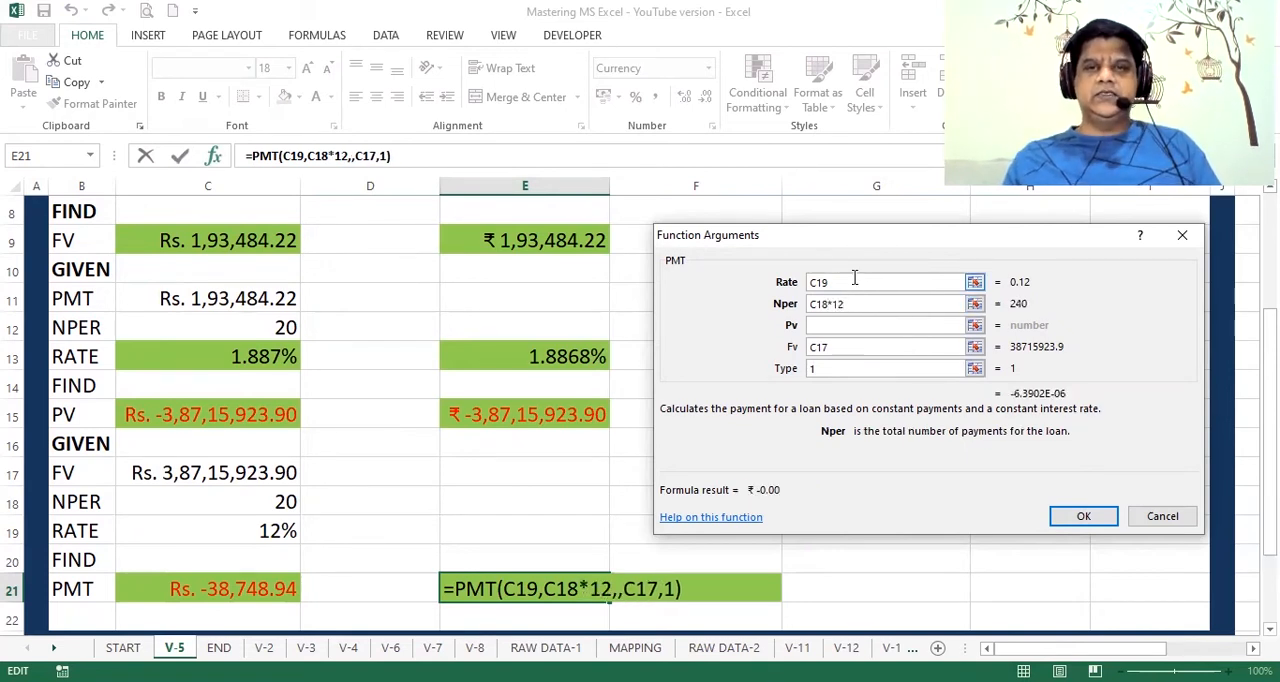
click(854, 282)
text(/)
text(12)
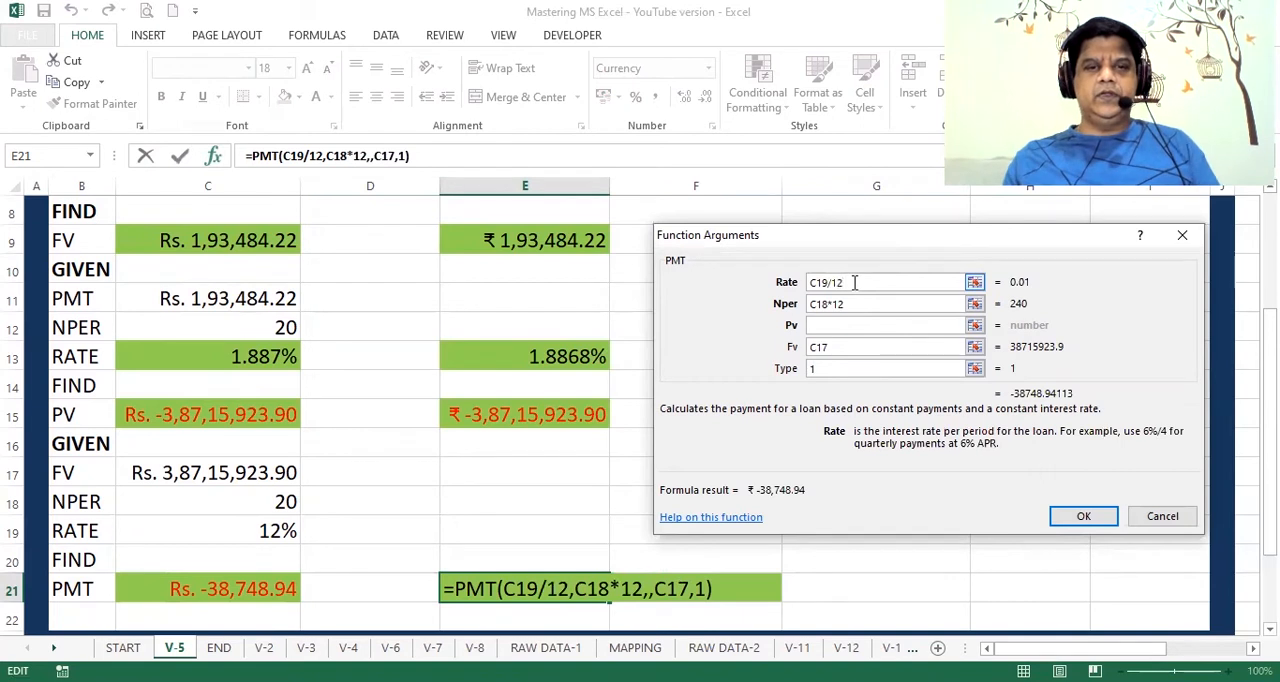
click(1085, 519)
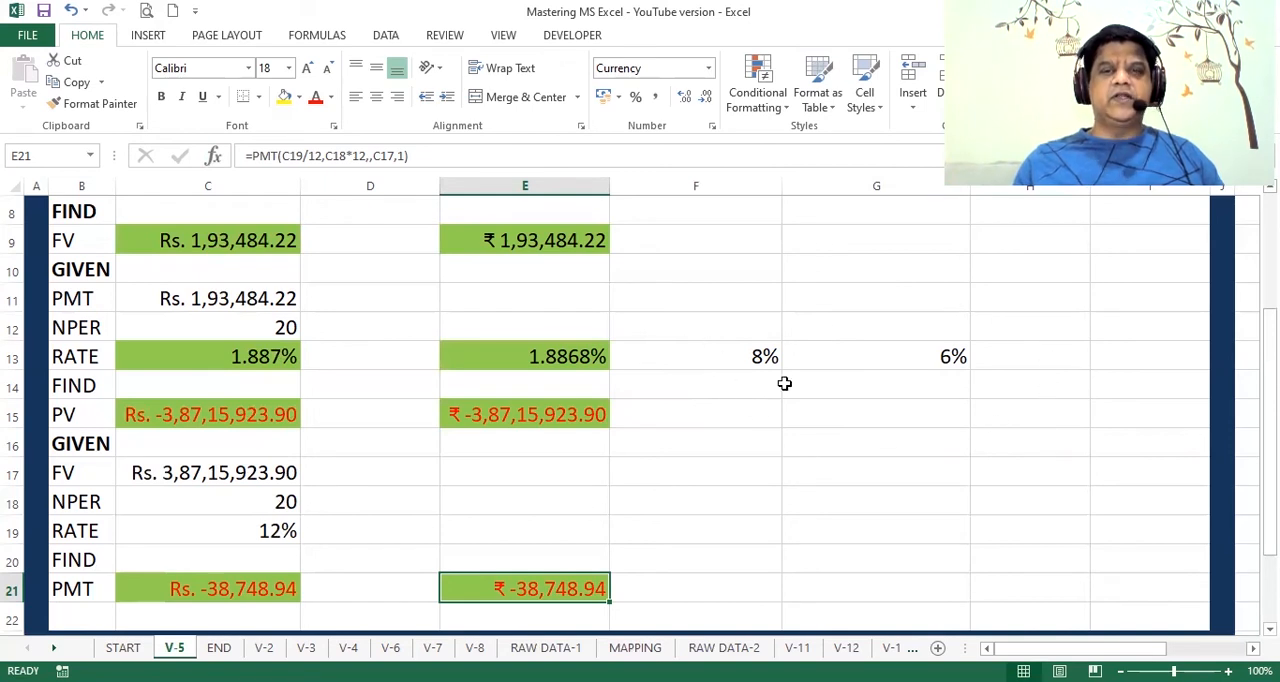
Step: Return to the retirement case question above the calculations and open the END sheet with the contact details
drag(1270, 340, 1270, 322)
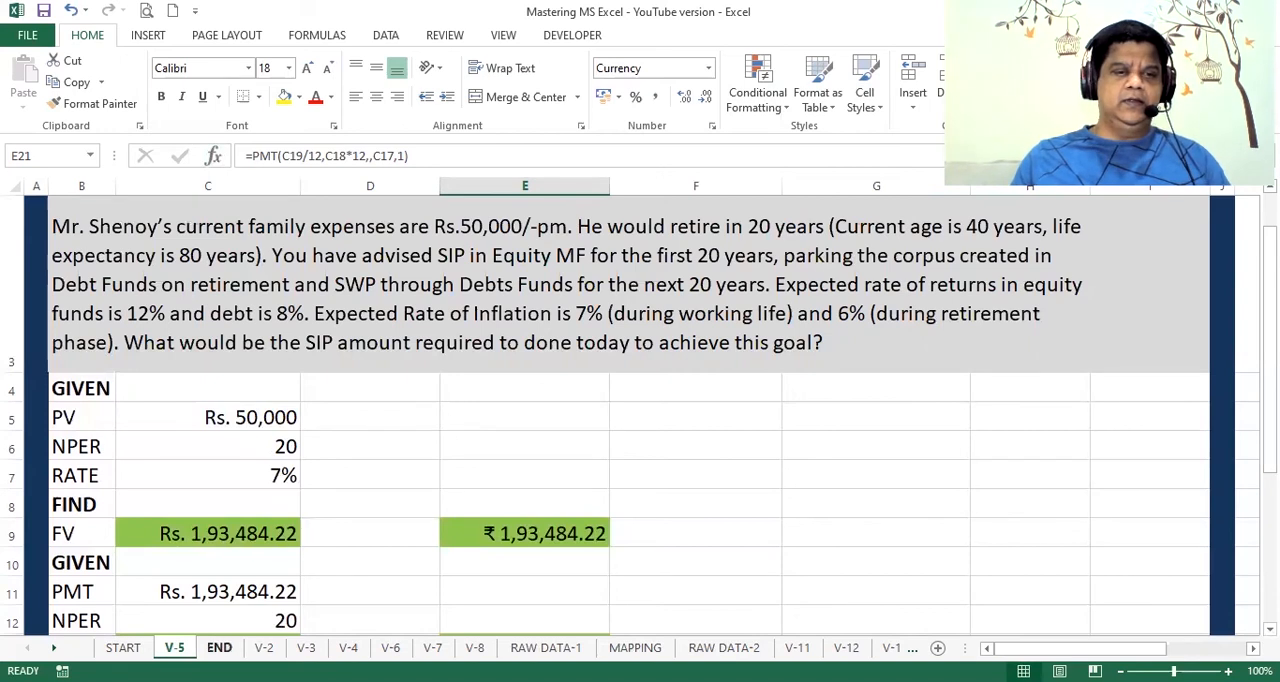
click(219, 647)
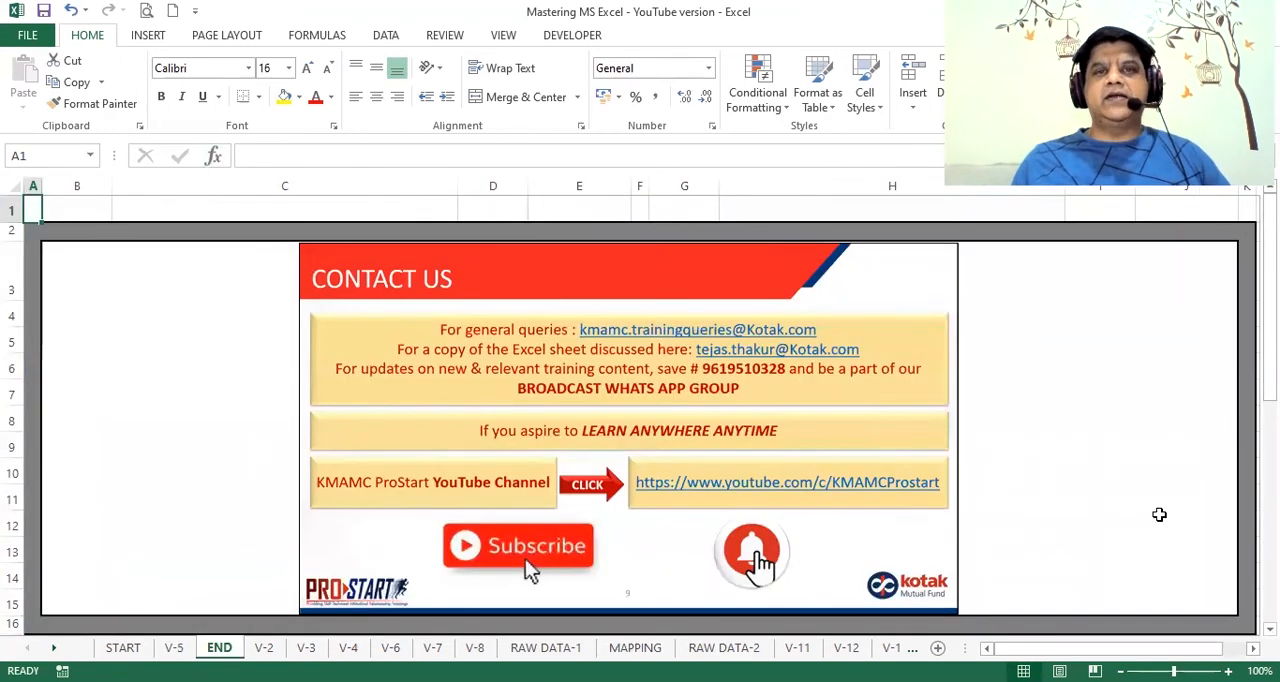